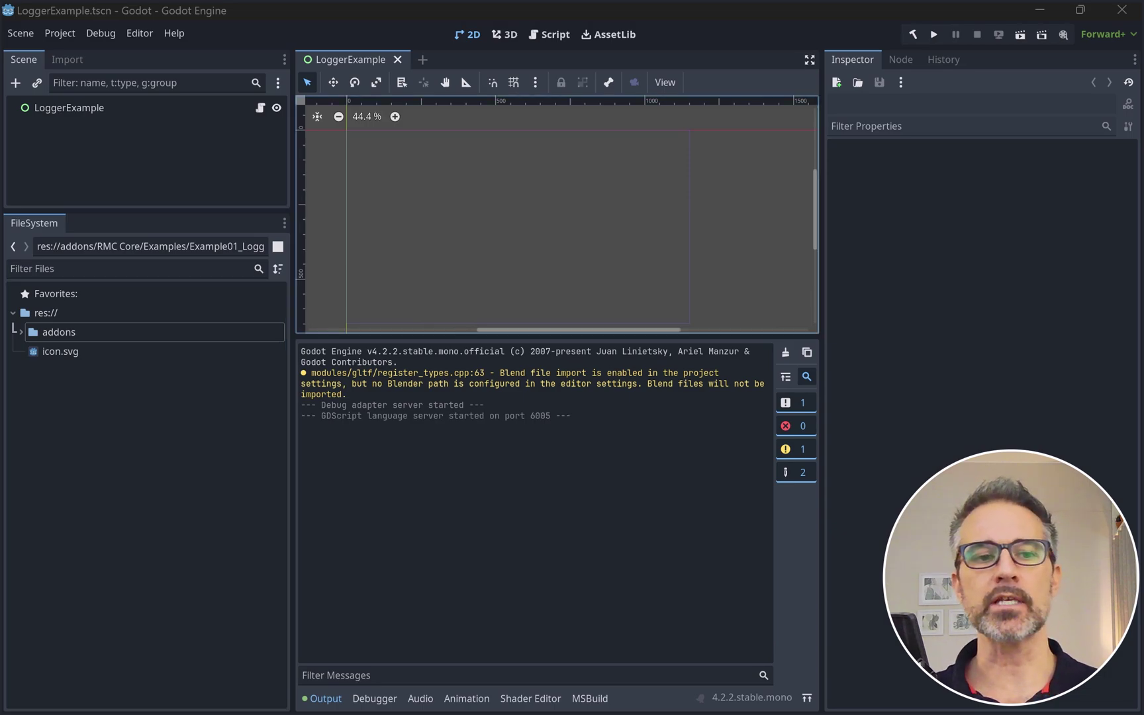
- Expand addons to show the gdUnit4 and RMC Core plugin folders, then open the Project menu
click(21, 332)
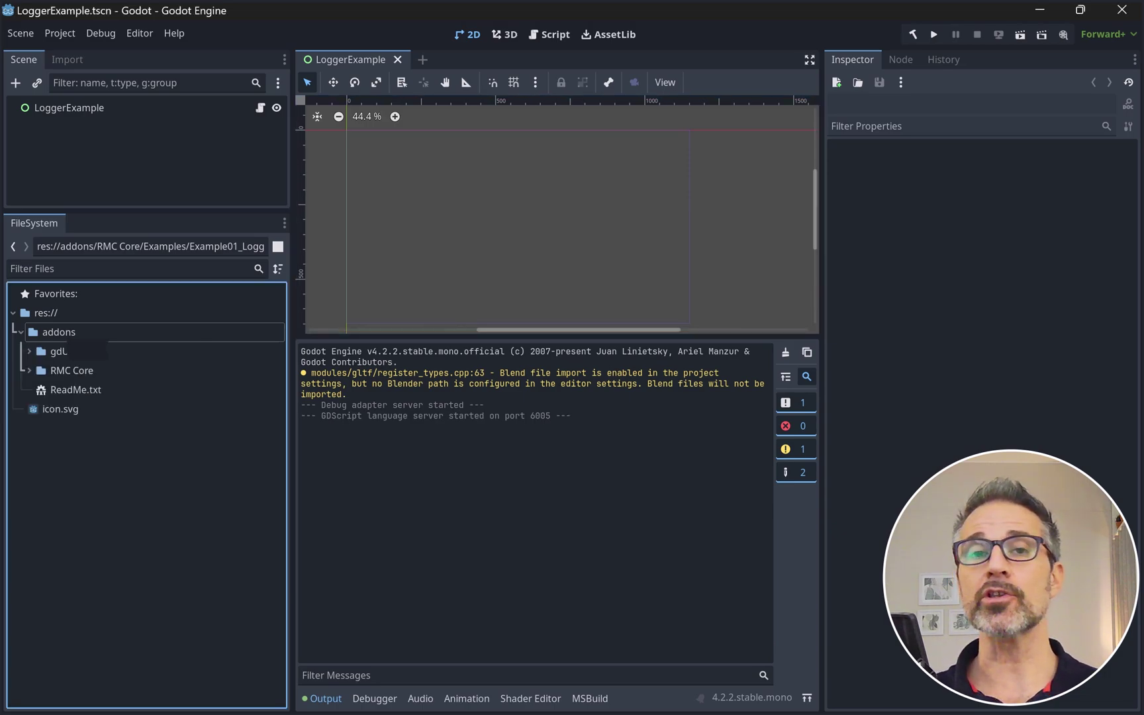
click(63, 332)
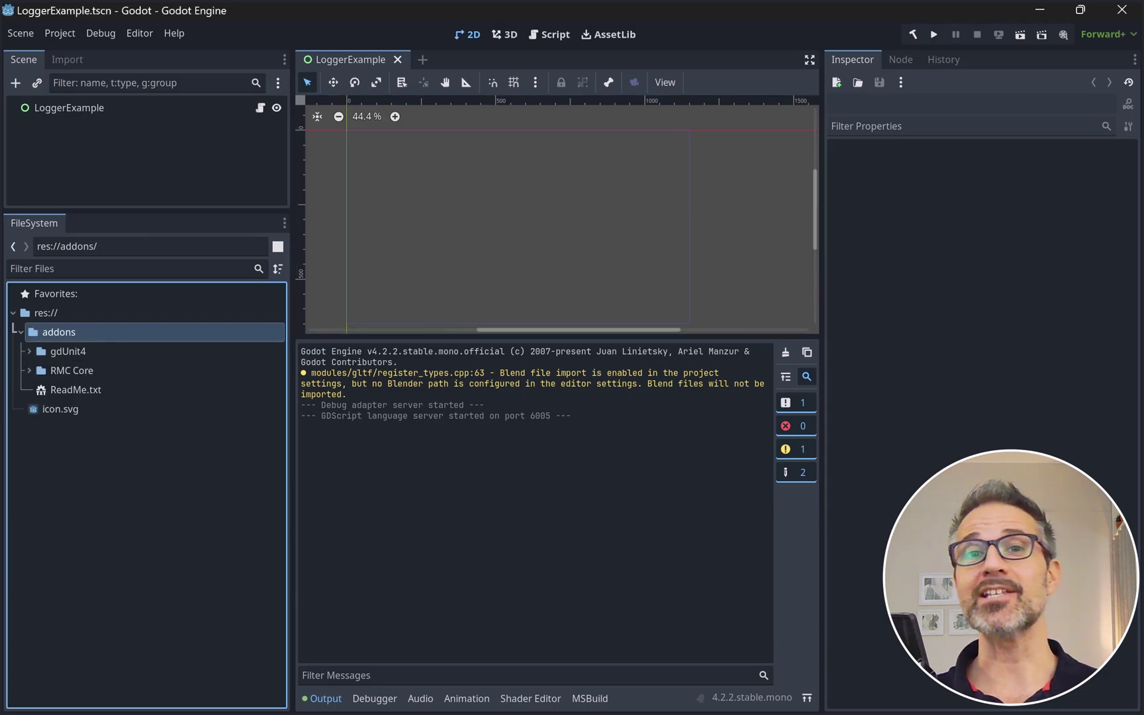
click(69, 350)
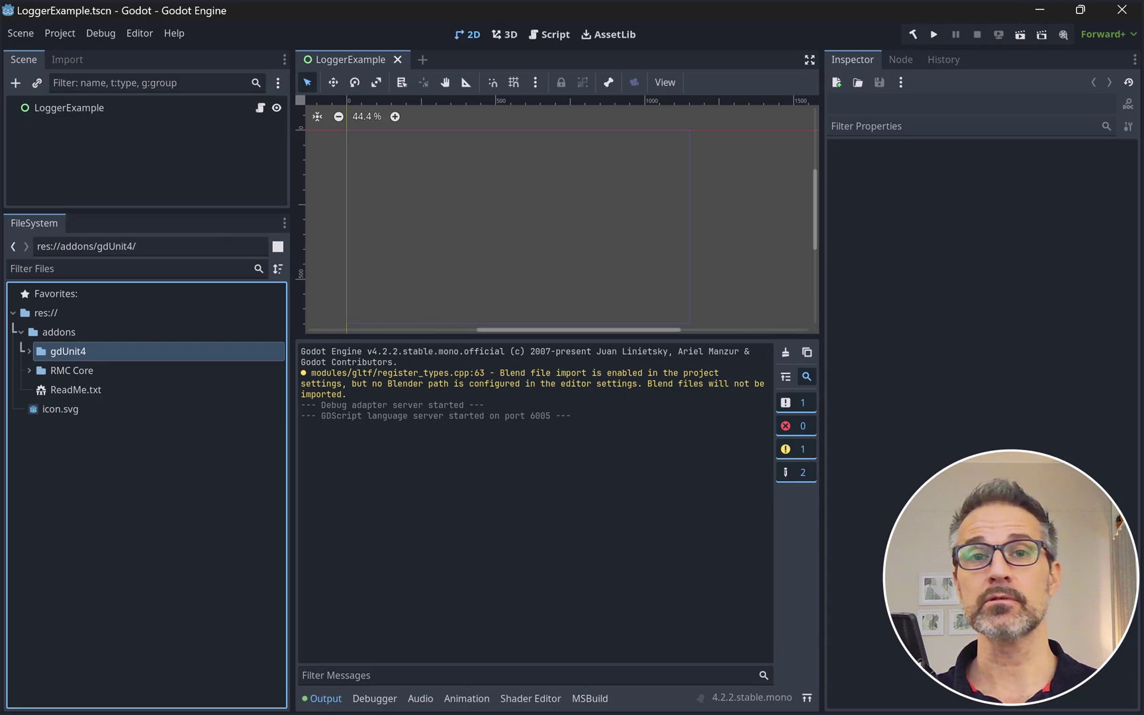
click(71, 370)
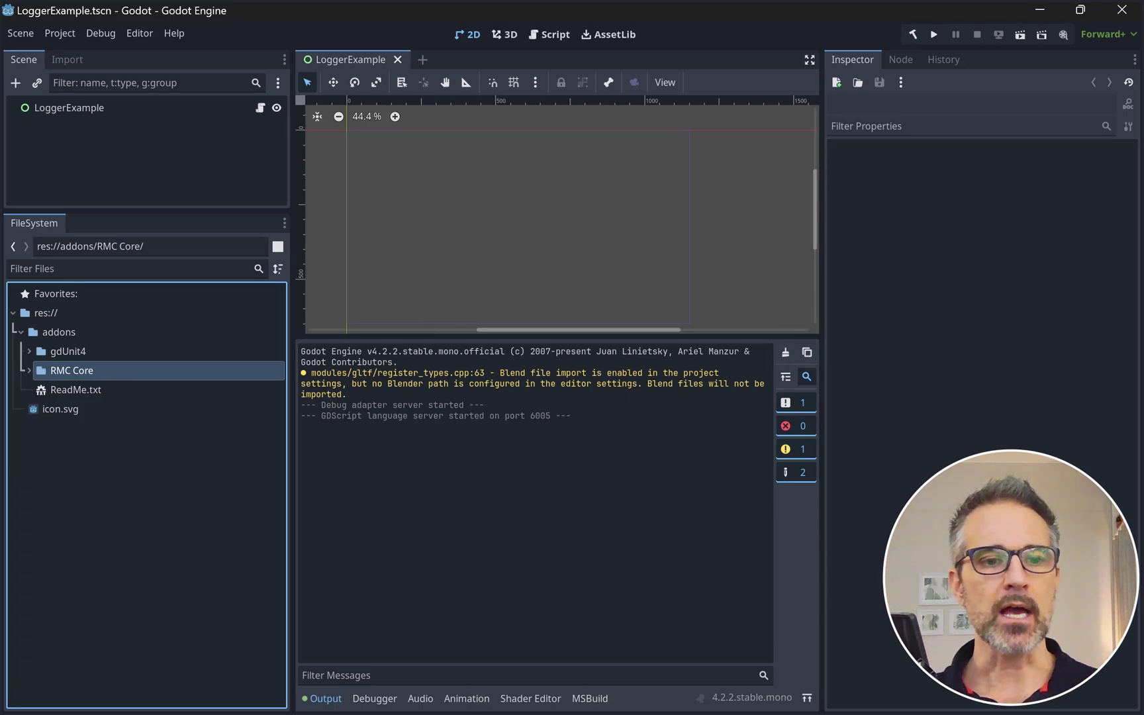
click(60, 33)
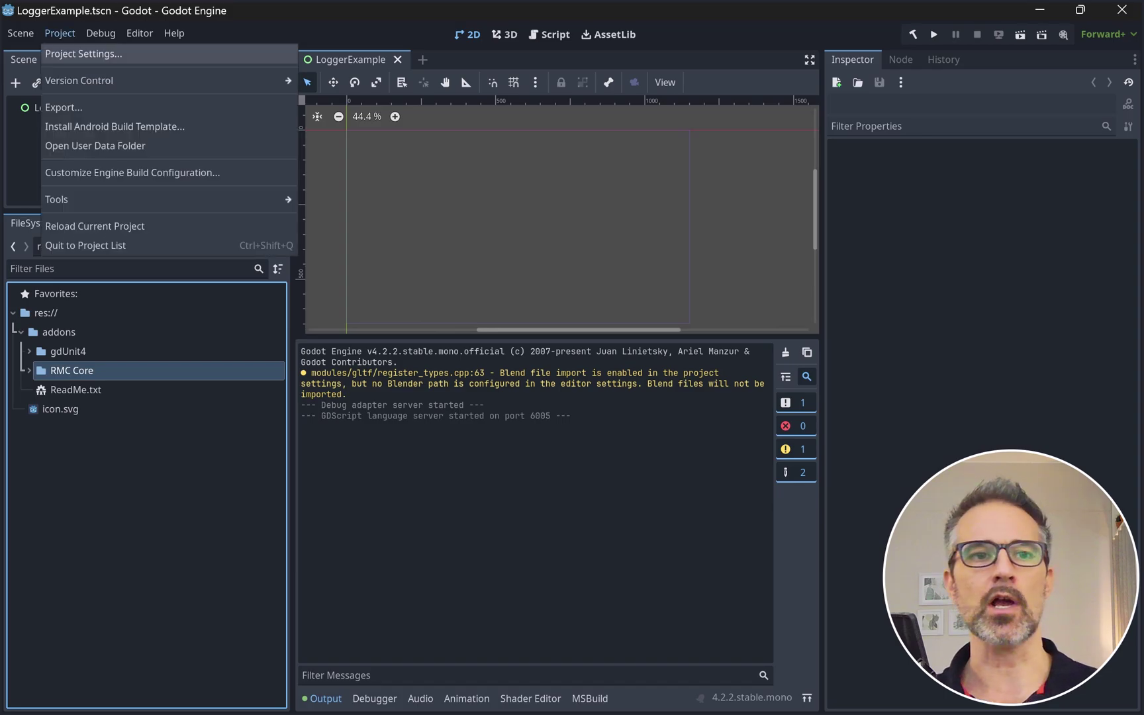
- Enable the gdUnit4 and RMC Core plugins under Project Settings > Plugins, then close the dialog
click(83, 53)
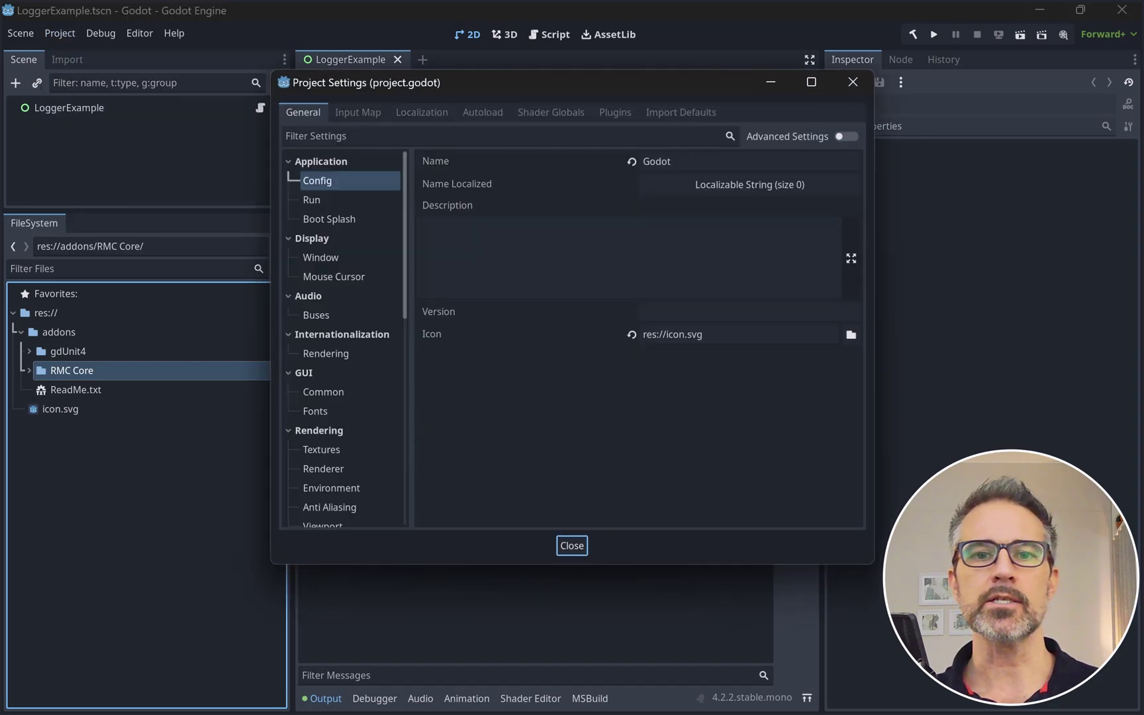
click(564, 147)
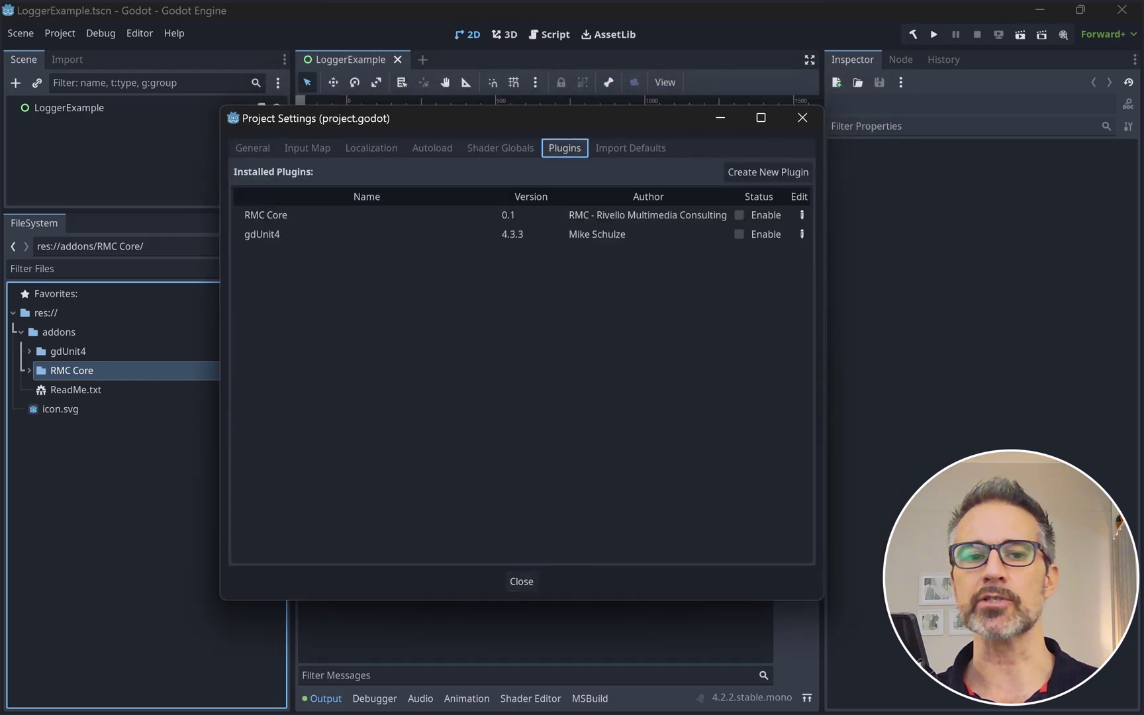
click(739, 234)
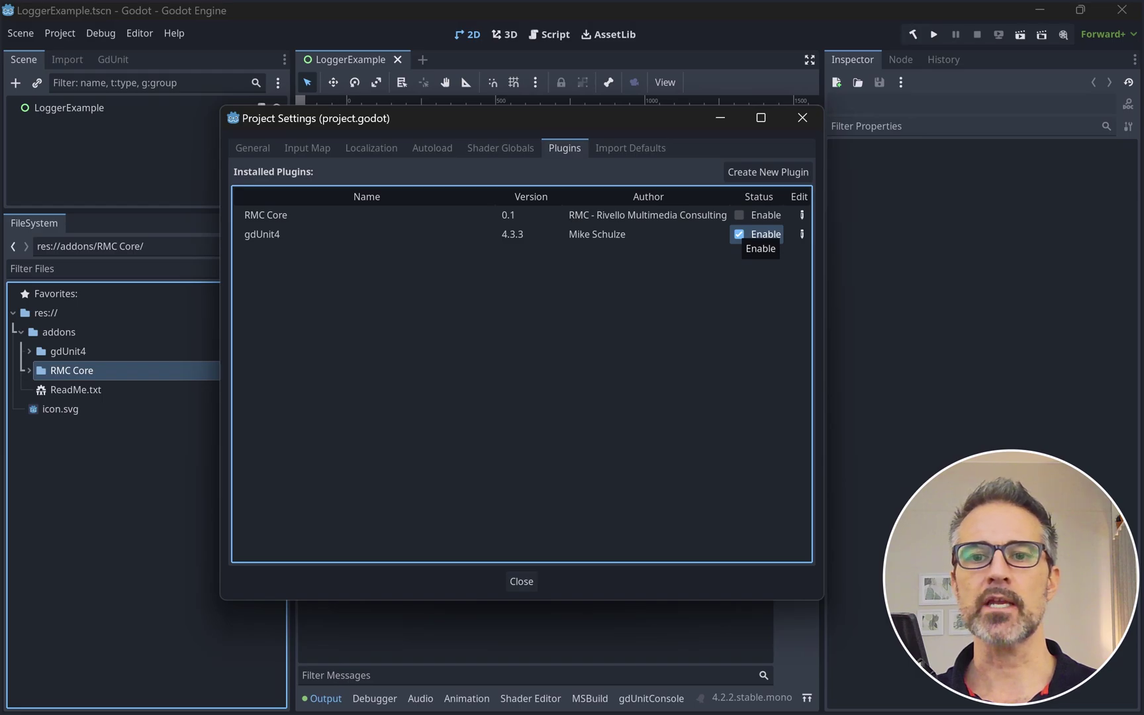
click(739, 214)
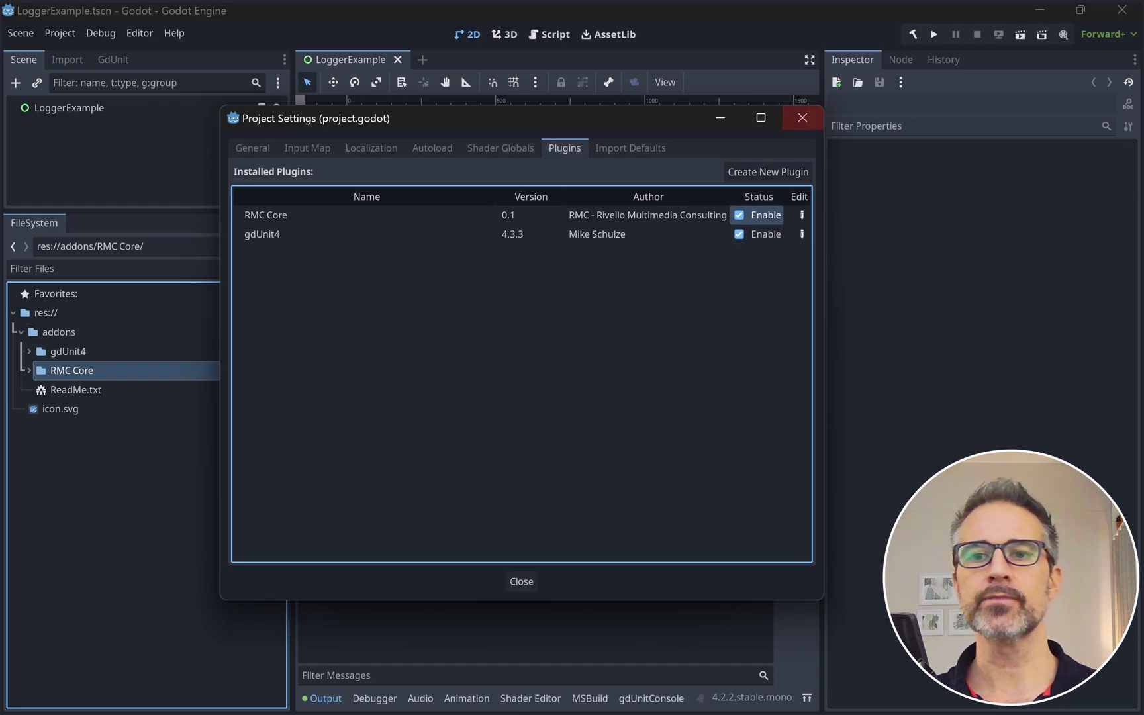
click(802, 118)
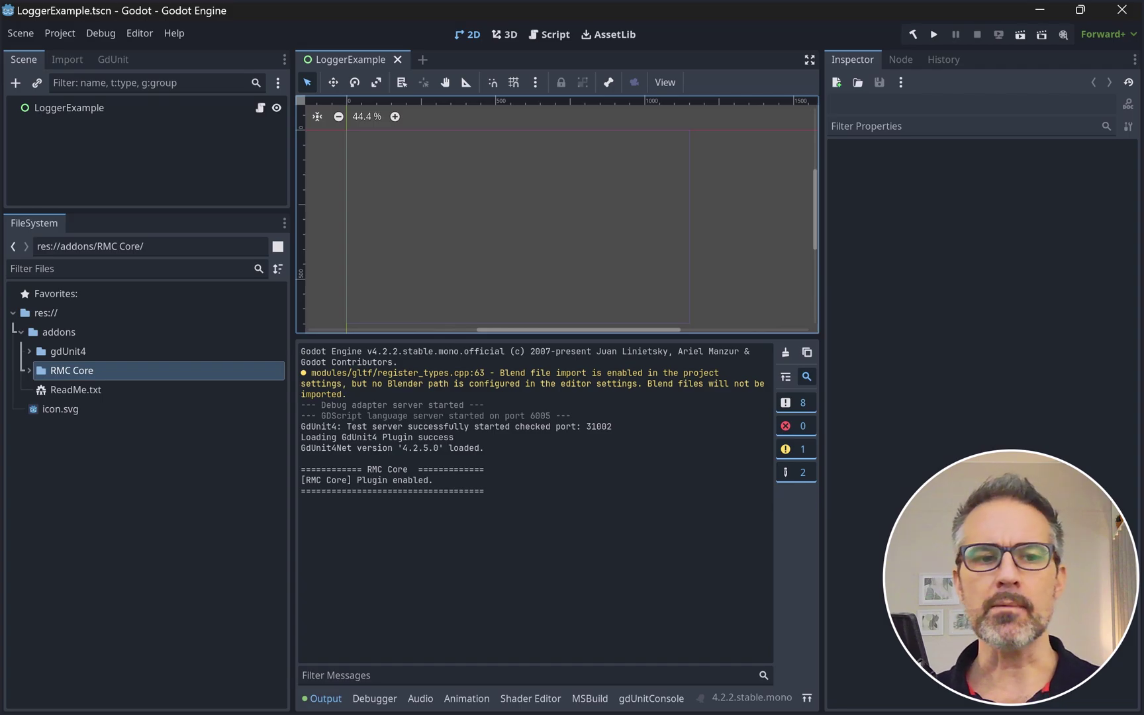
- Expand RMC Core > Examples to reveal Example01_Logger and Example02_SpinningCube
shift+click(30, 370)
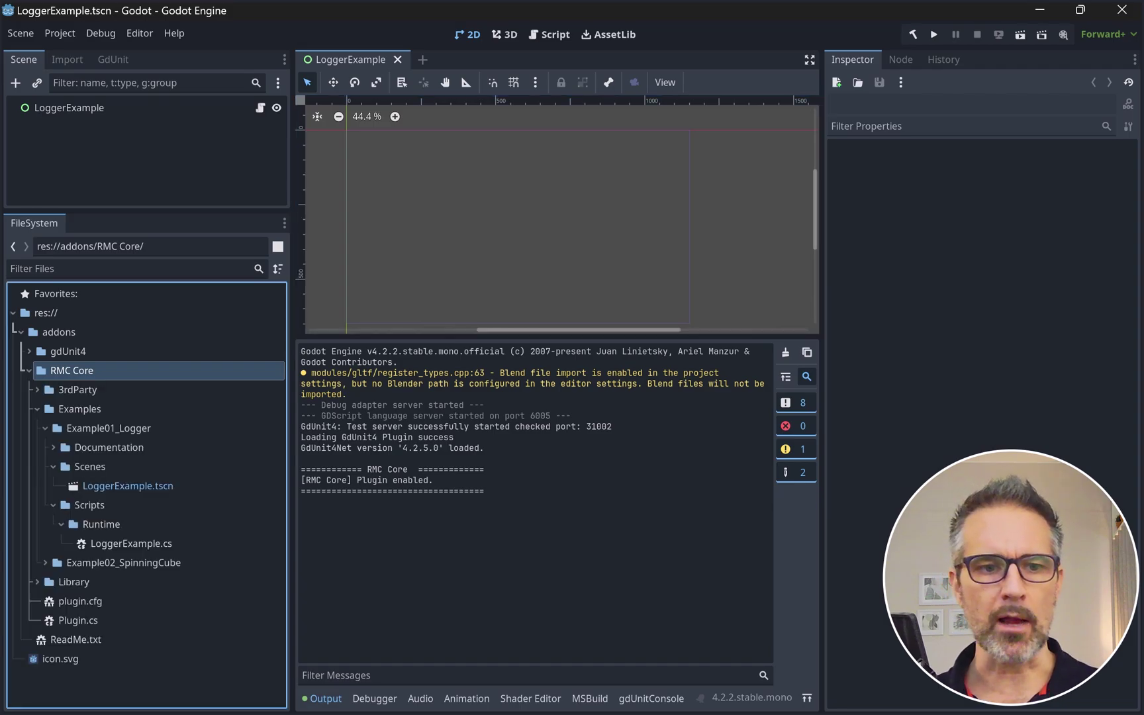
click(37, 408)
click(30, 370)
click(29, 370)
click(79, 389)
click(74, 408)
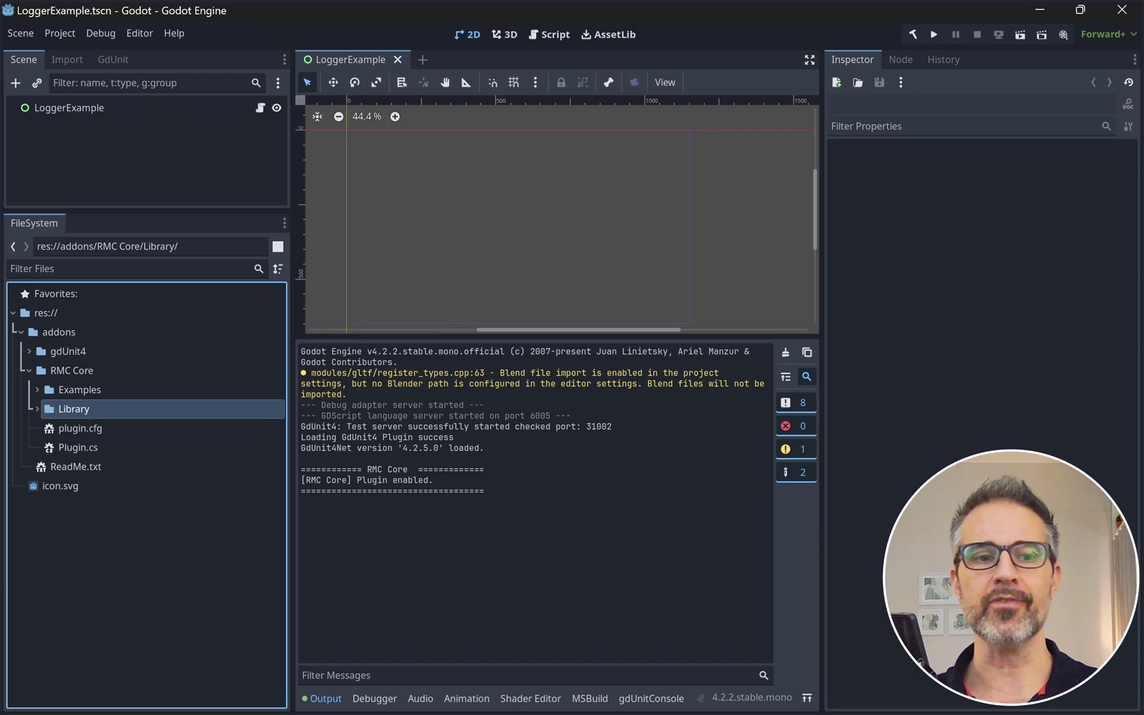
click(80, 389)
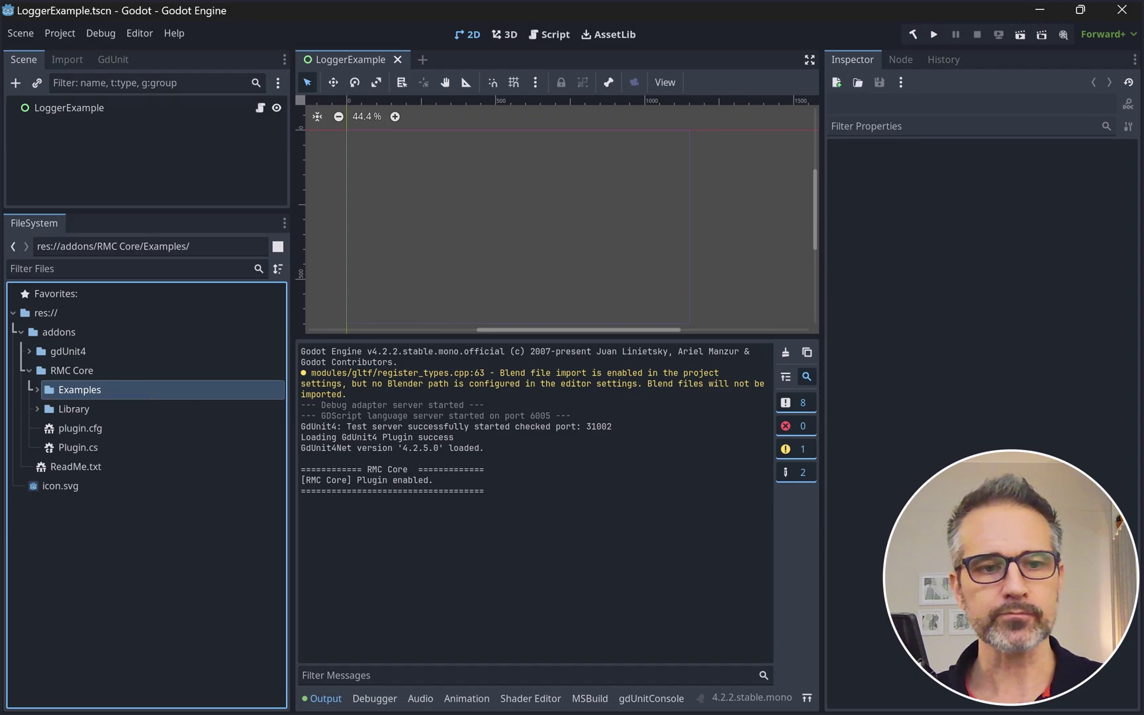
key(Right)
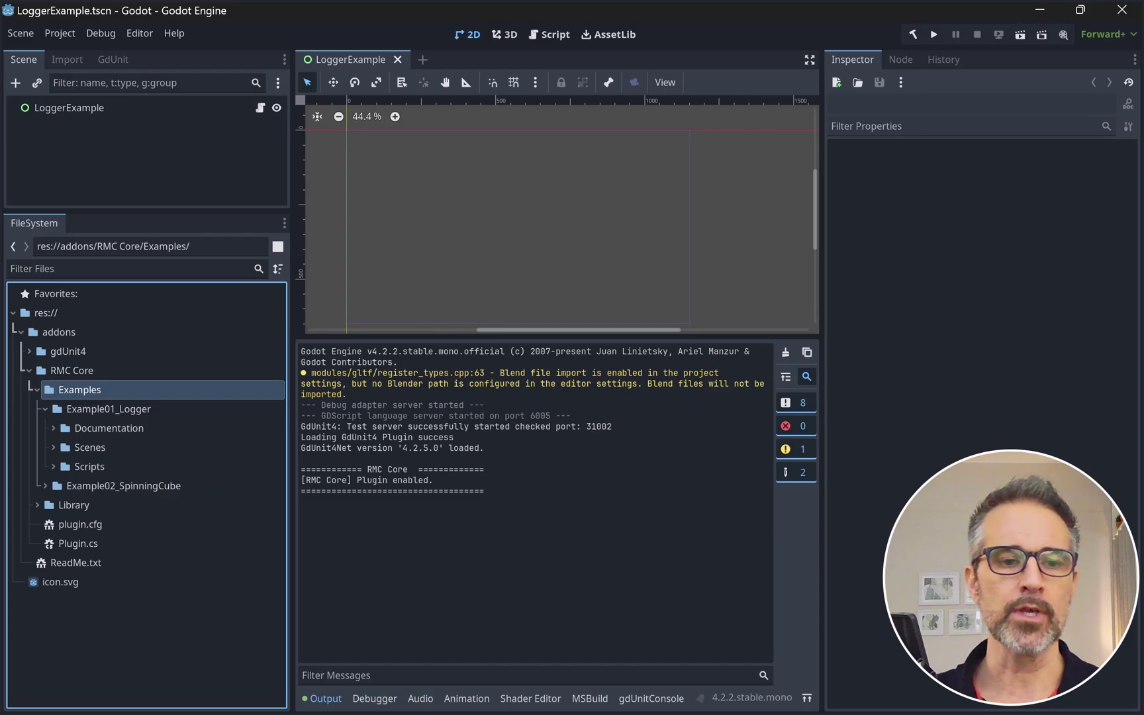
- Expand the Scenes folder and select LoggerExample.tscn
click(53, 427)
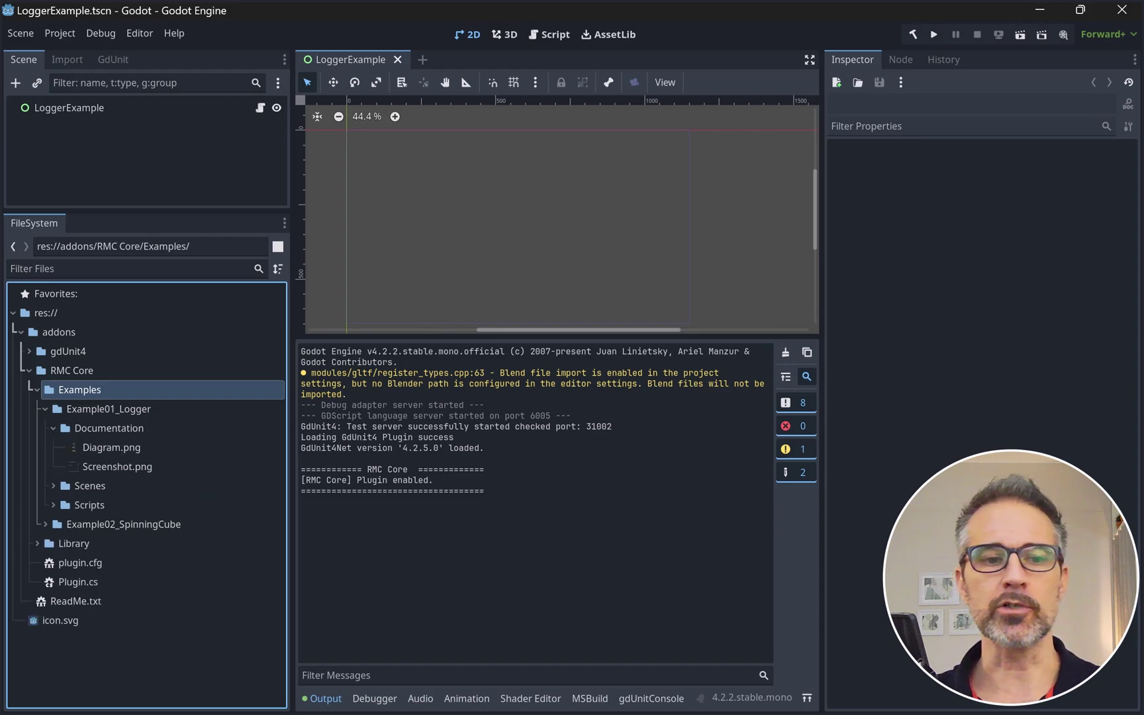
click(53, 427)
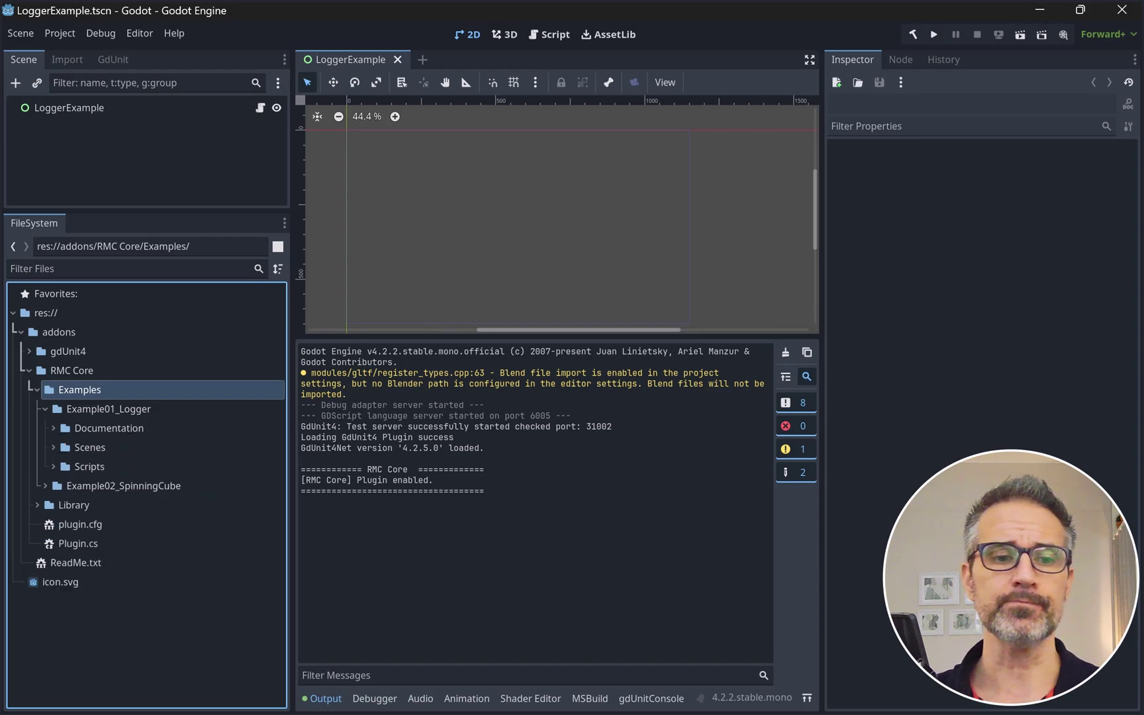
click(53, 447)
click(127, 466)
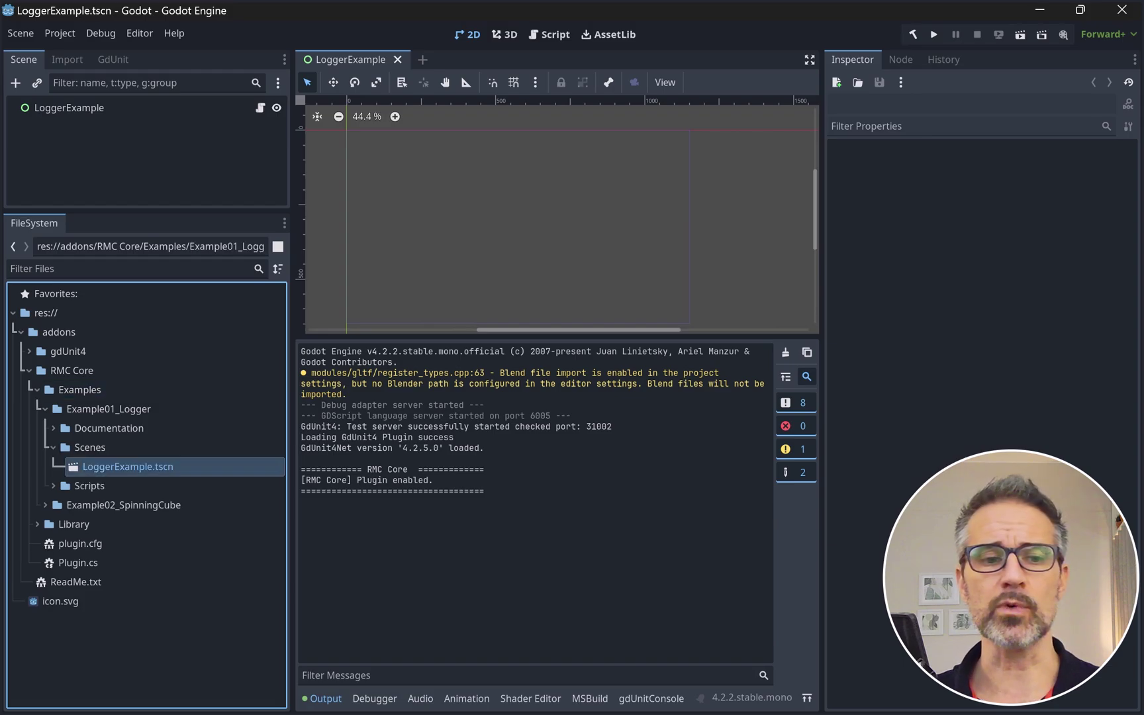
right_click(128, 466)
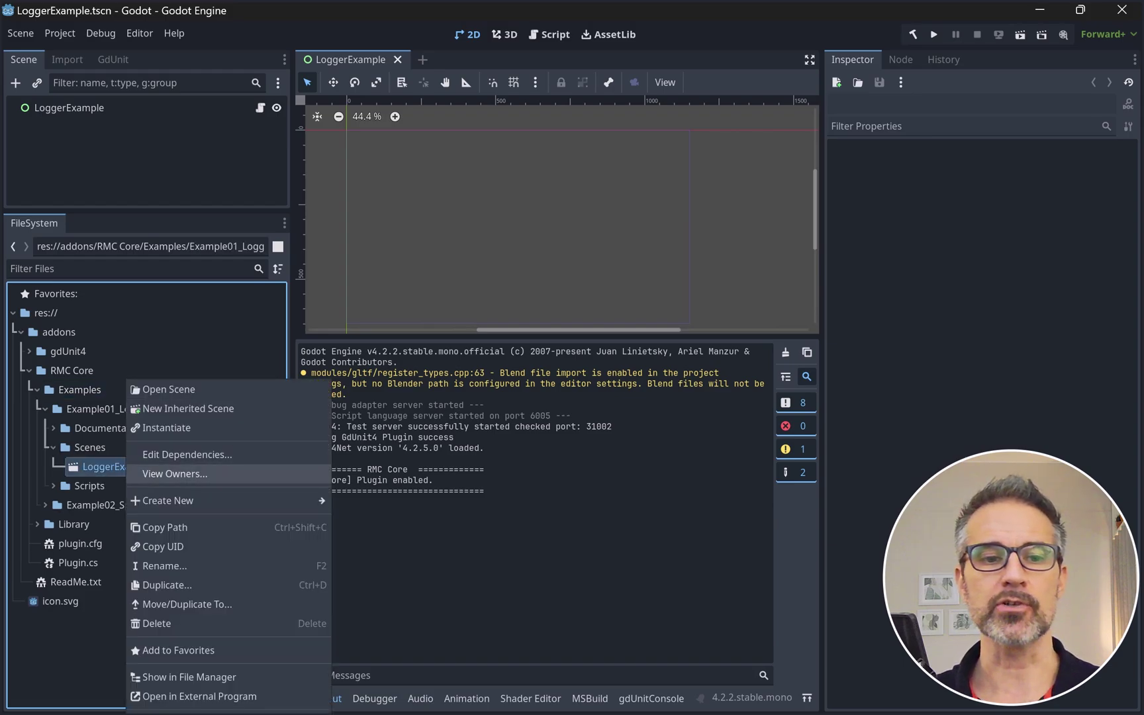
click(108, 466)
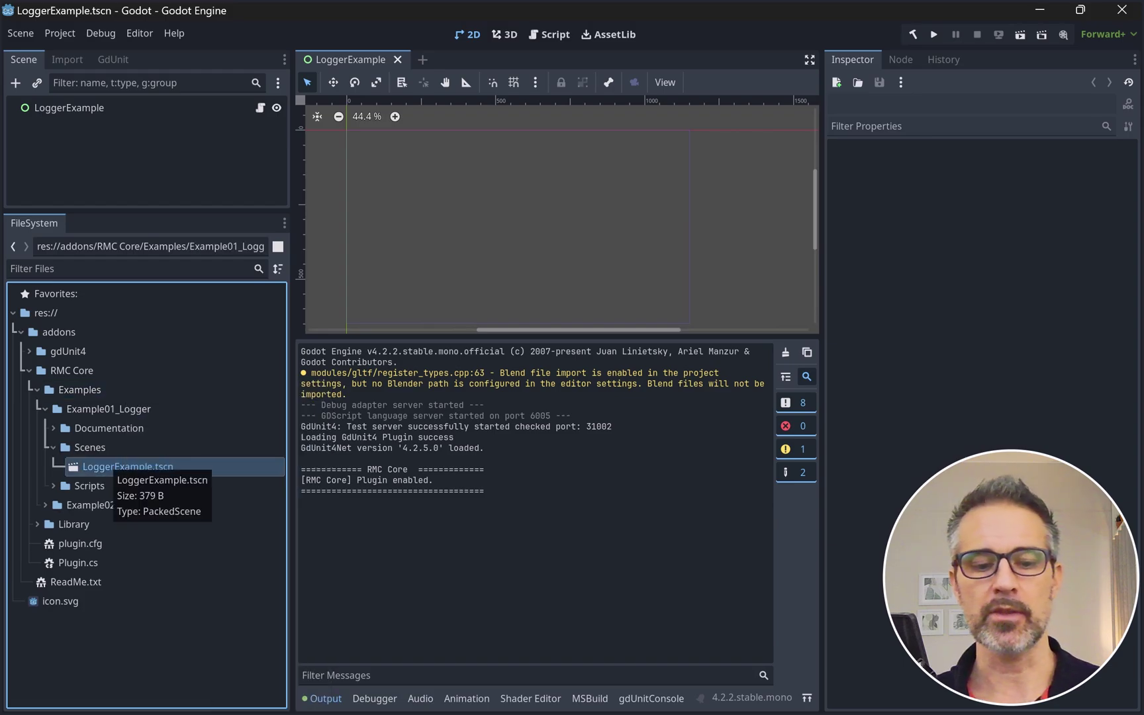
- Run the project with F5 and review the 'hello world' and red PrintErr output lines
key(F5)
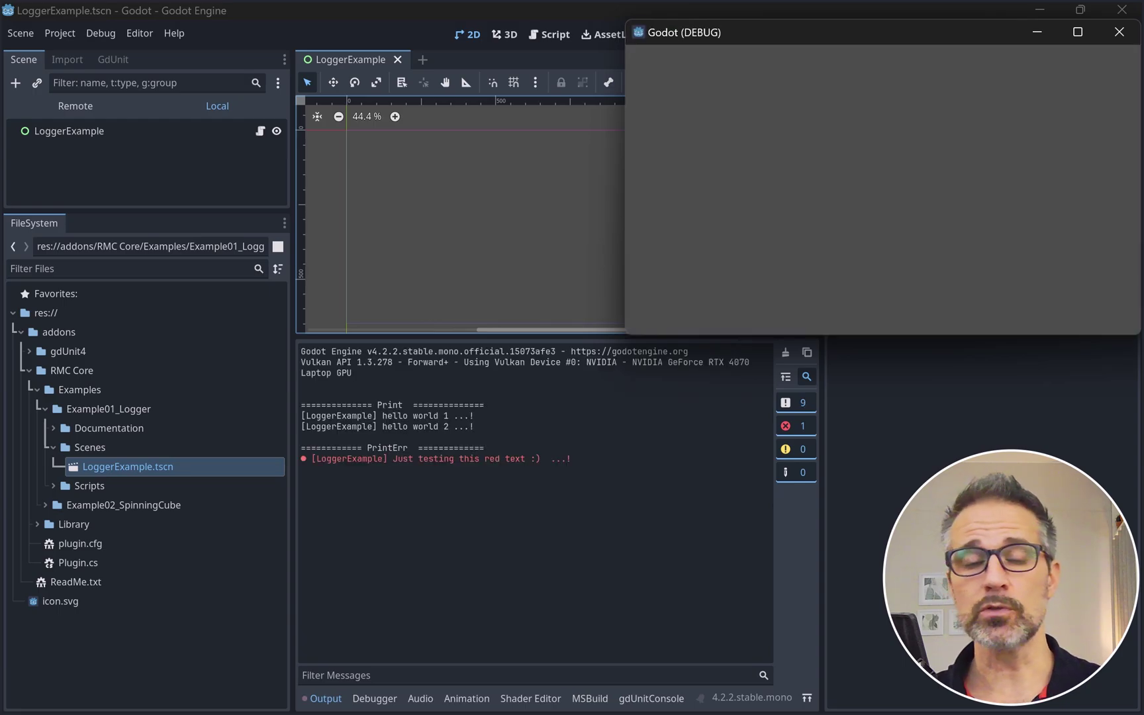
drag(301, 404, 442, 458)
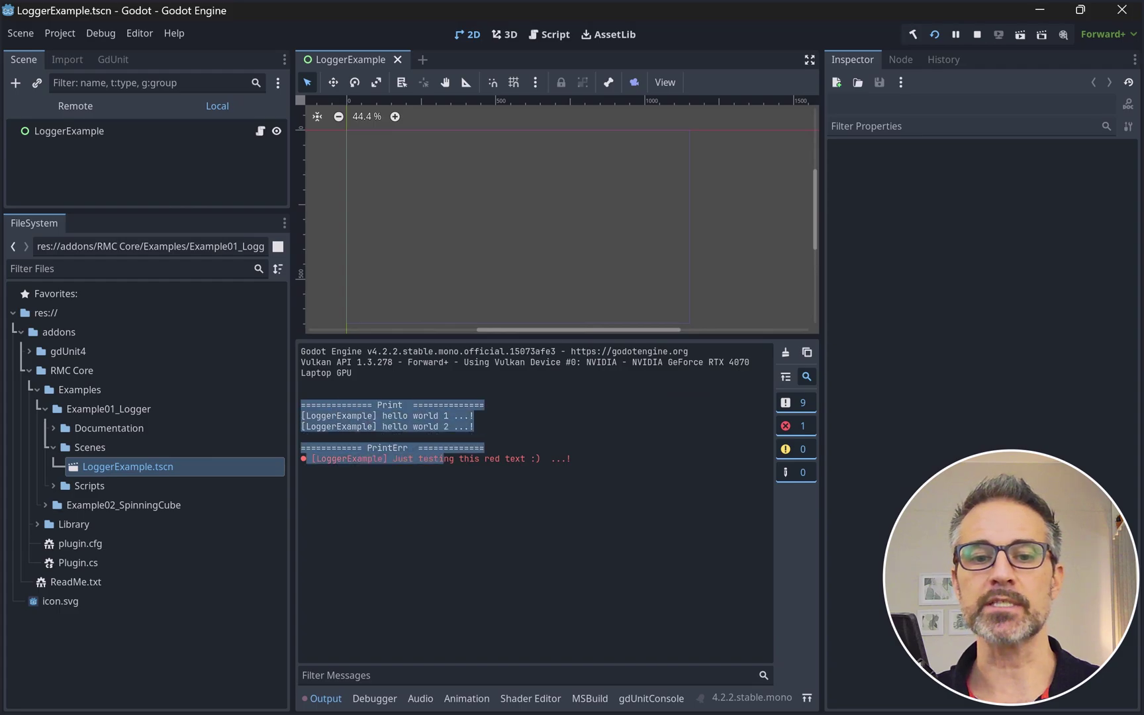
click(442, 458)
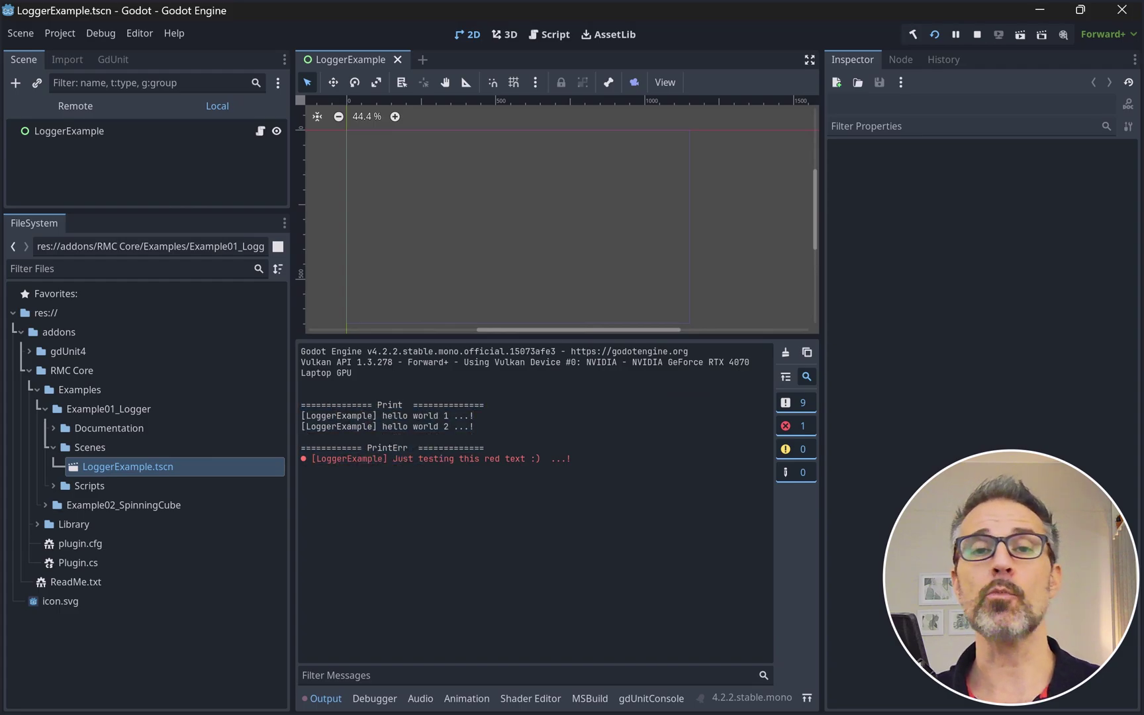
- In LoggerExample.cs, change the Logger constructor argument on line 16 from true to false
key(alt+Tab)
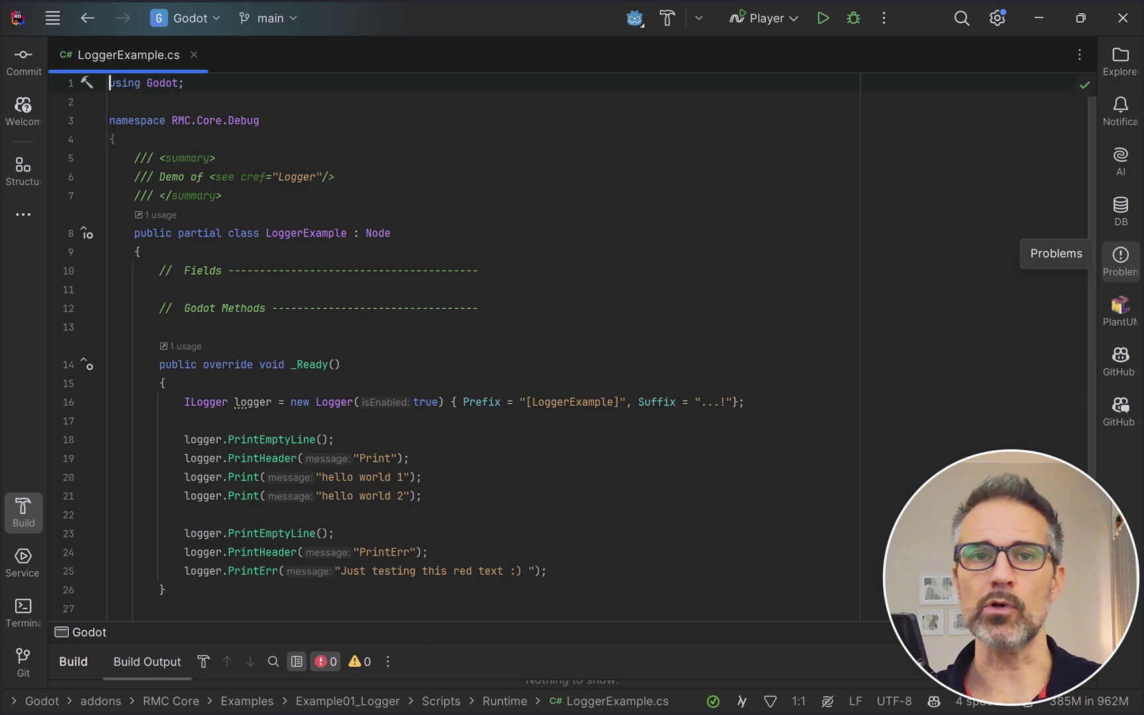
scroll(580, 344, down, 1)
scroll(579, 344, down, 3)
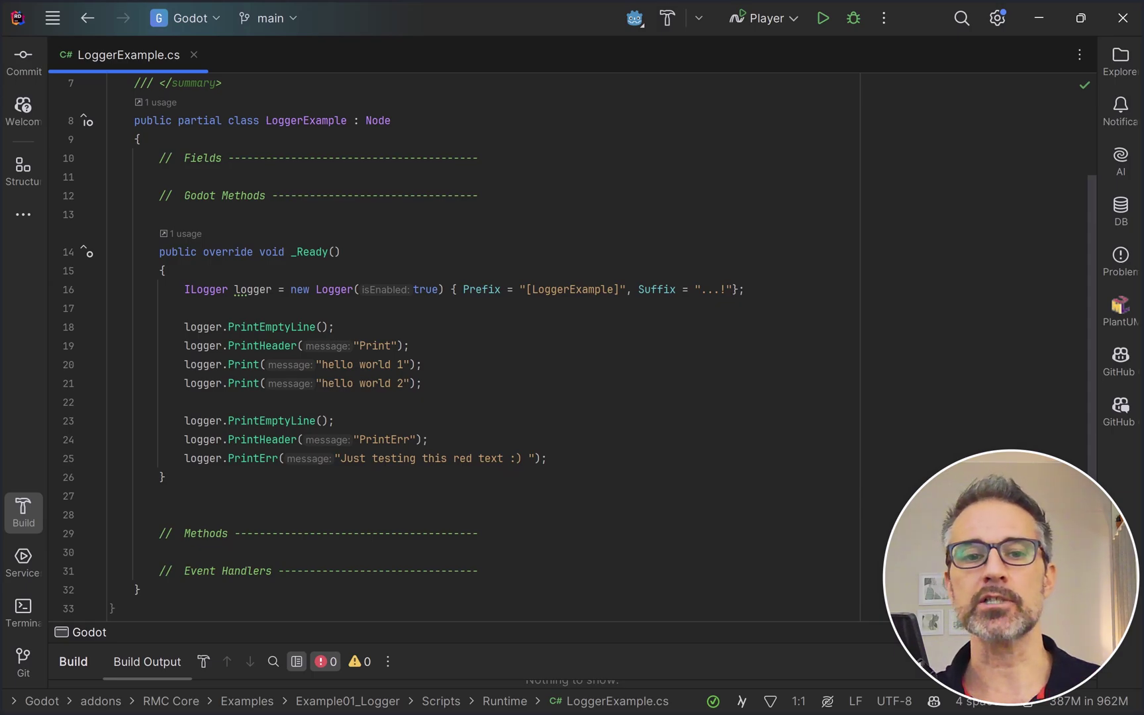
double_click(425, 290)
text(false)
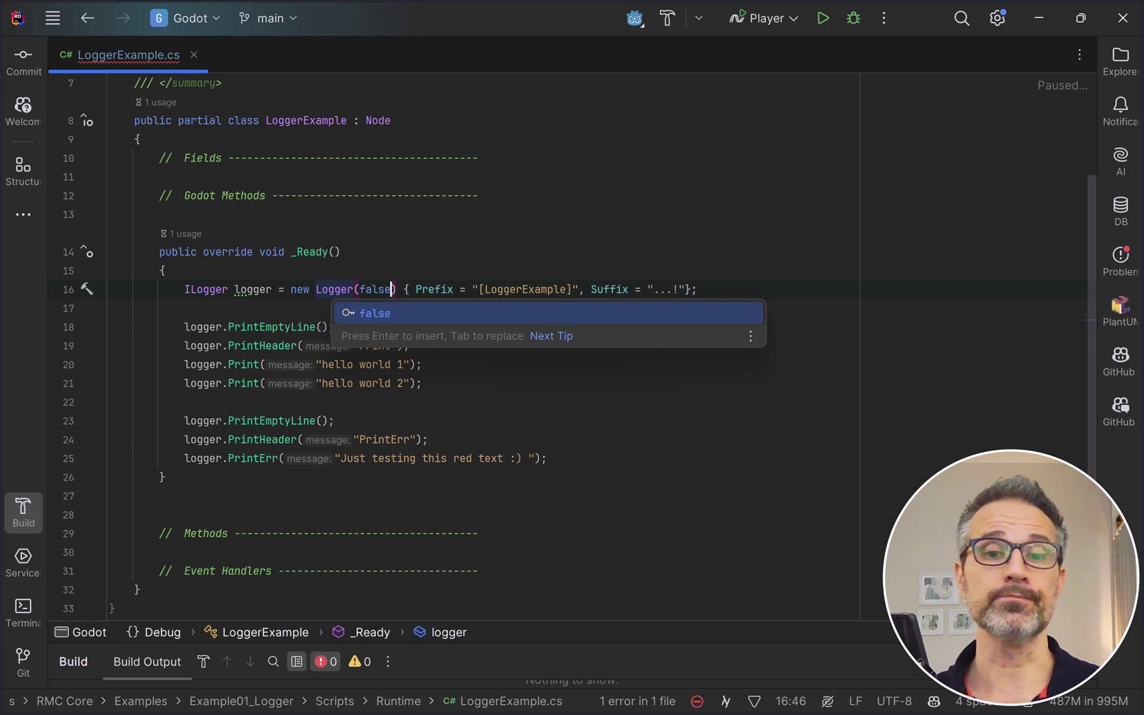
key(Escape)
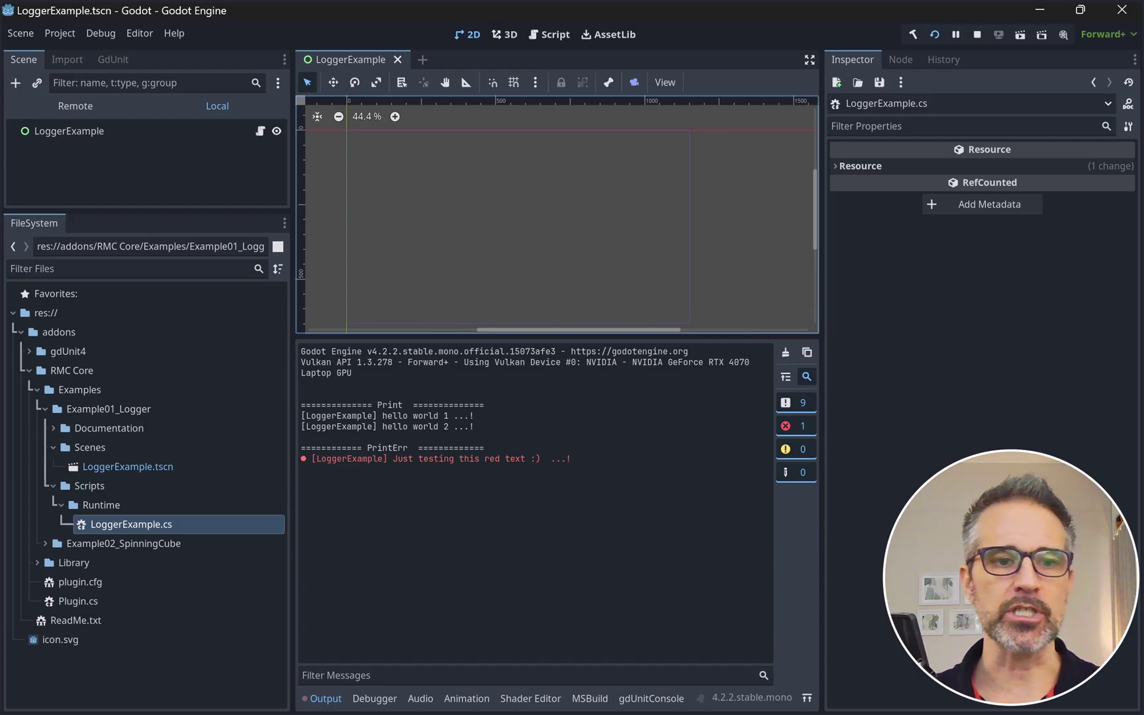
- Collapse RMC Core and open a taller GdUnit test runner panel
click(29, 370)
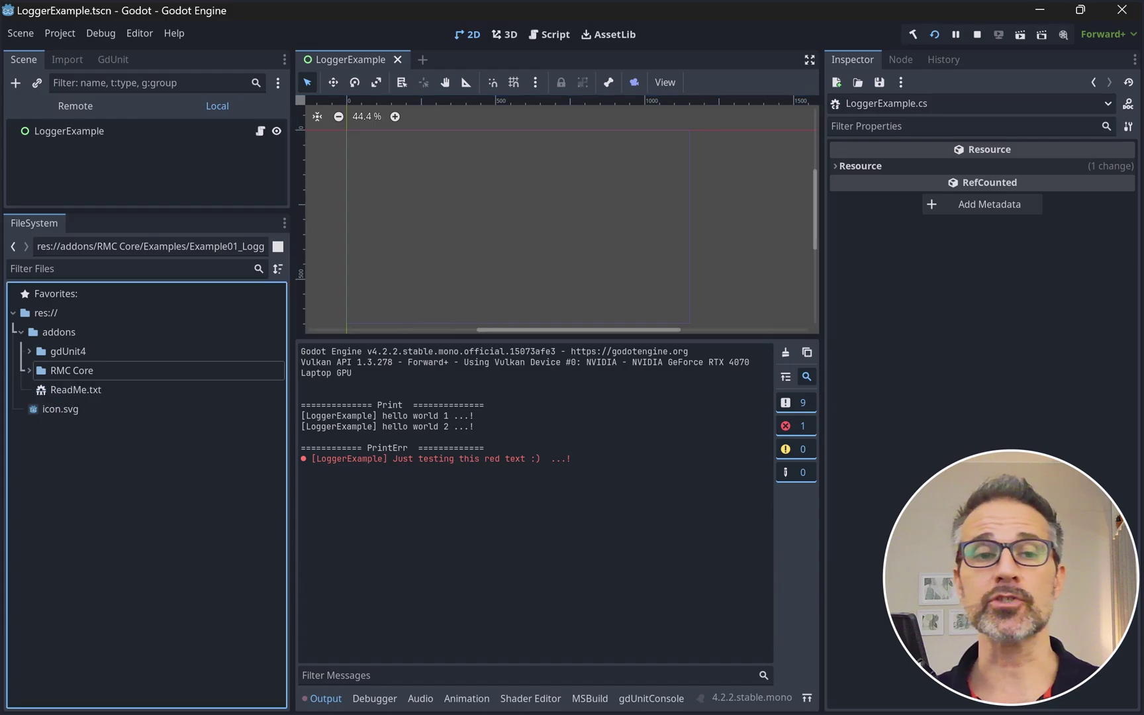
click(113, 59)
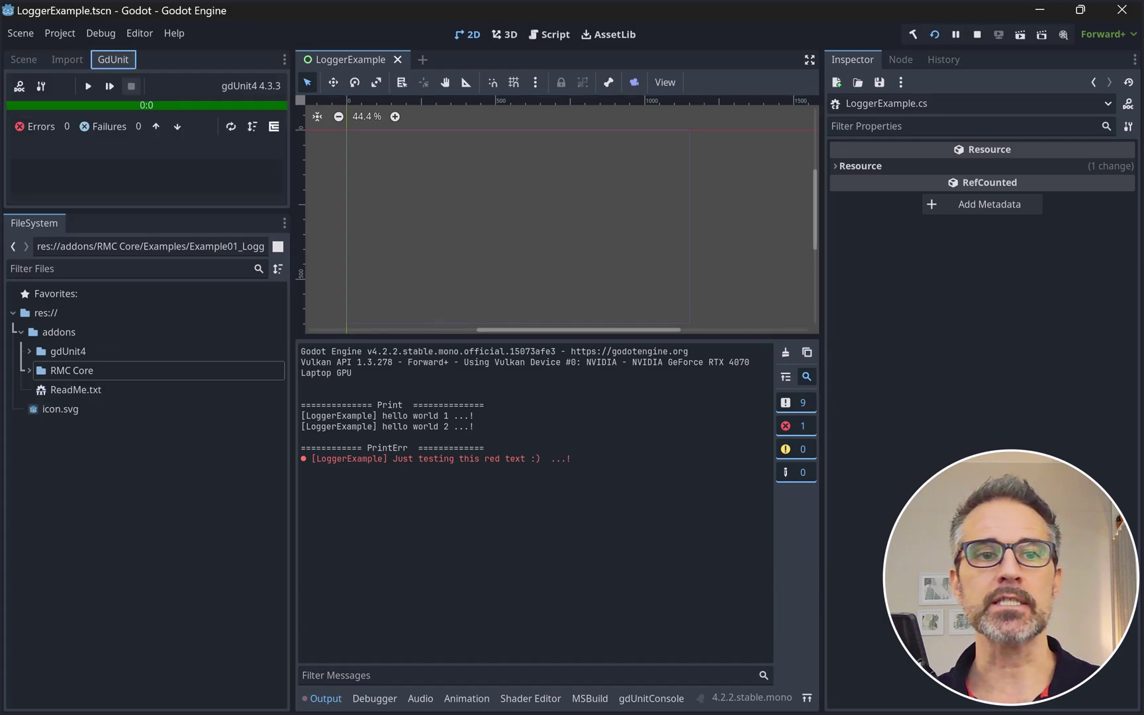
drag(147, 211, 147, 361)
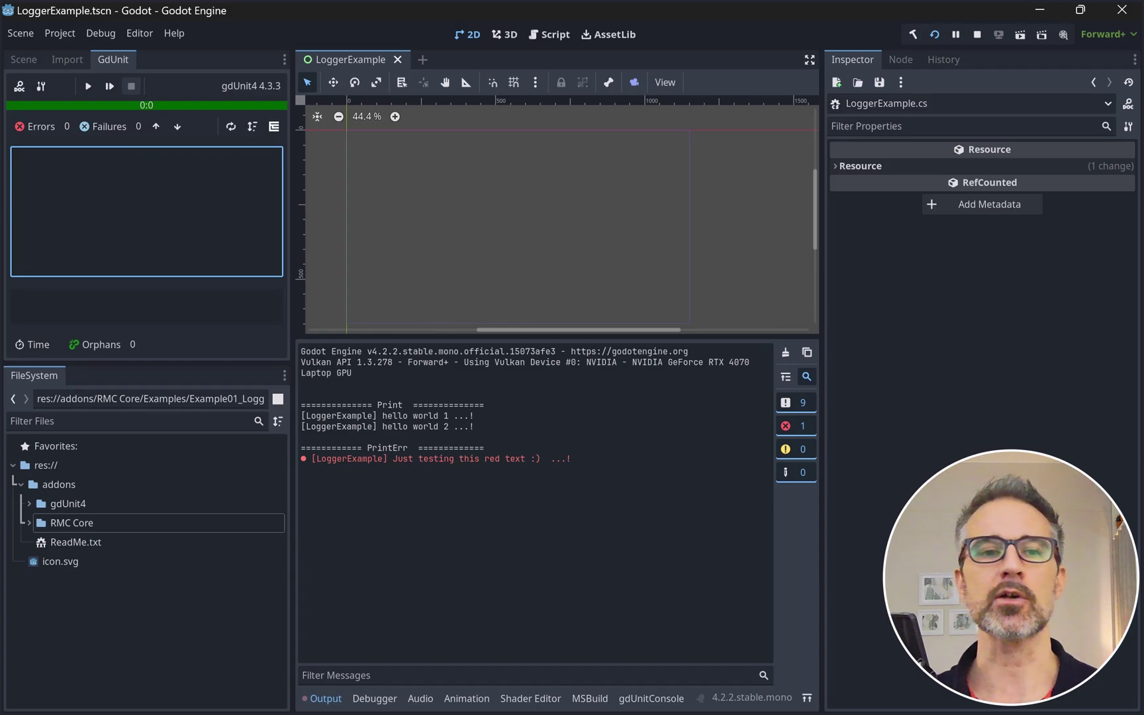
- Build the .NET project with Alt+B and run all unit tests
click(556, 219)
key(alt+b)
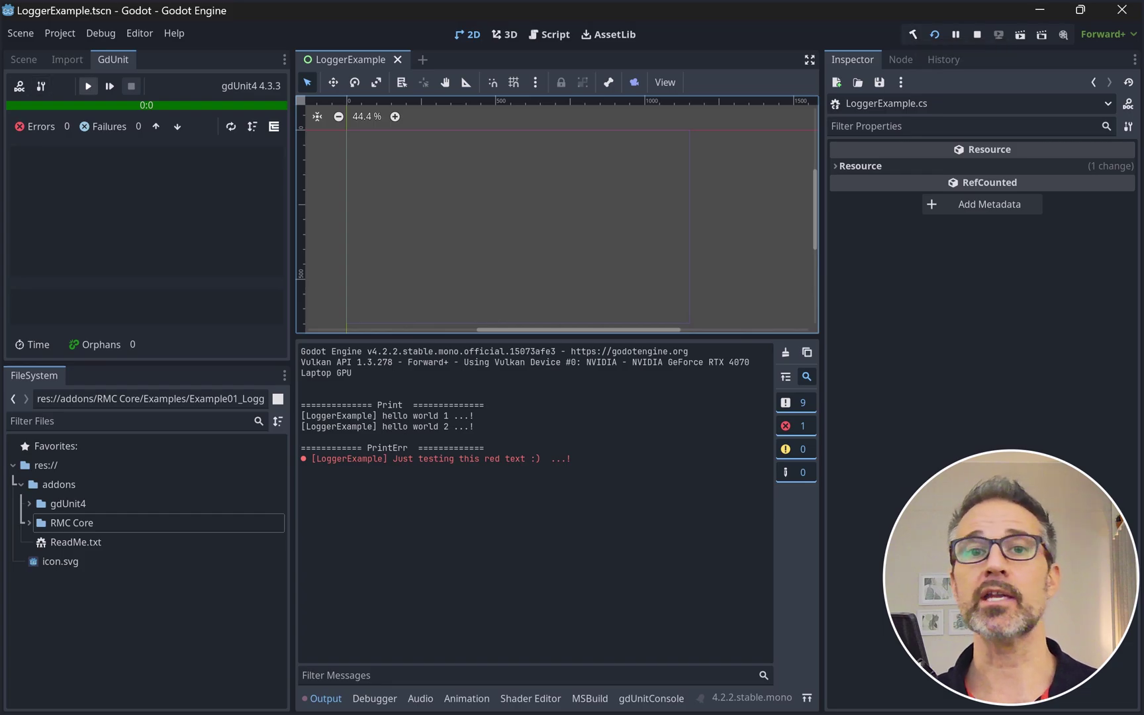
click(88, 86)
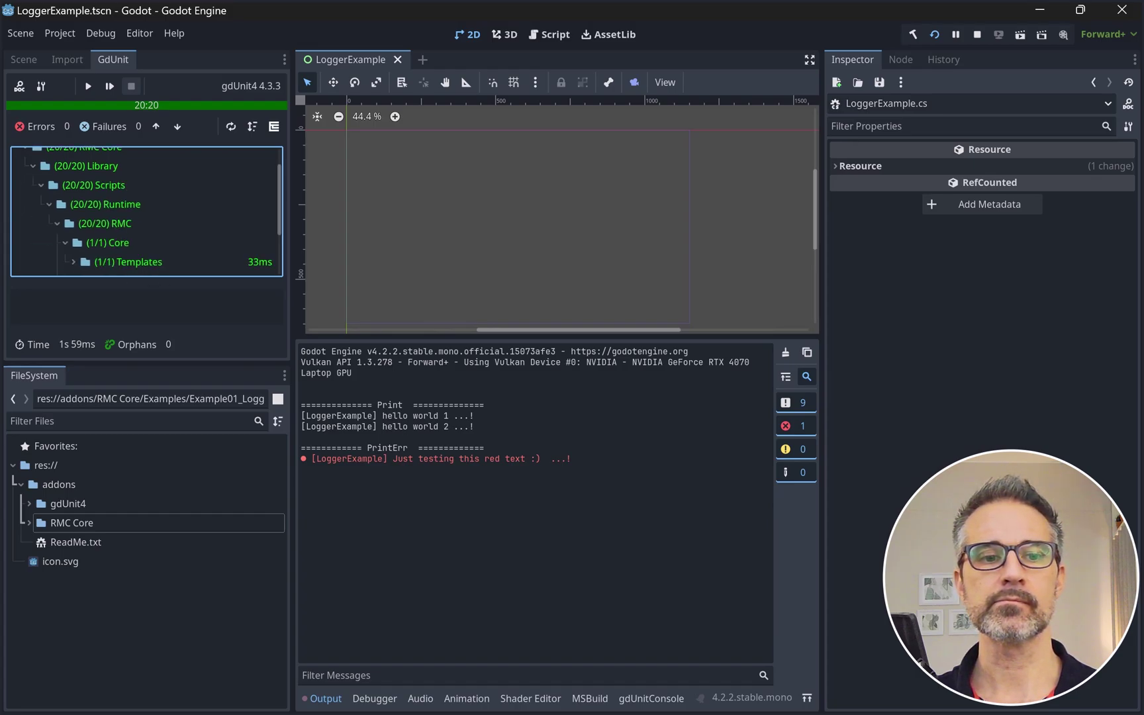
- Enlarge the test results tree and inspect the Templates, Events, Observables and Utilities results
drag(146, 363, 147, 628)
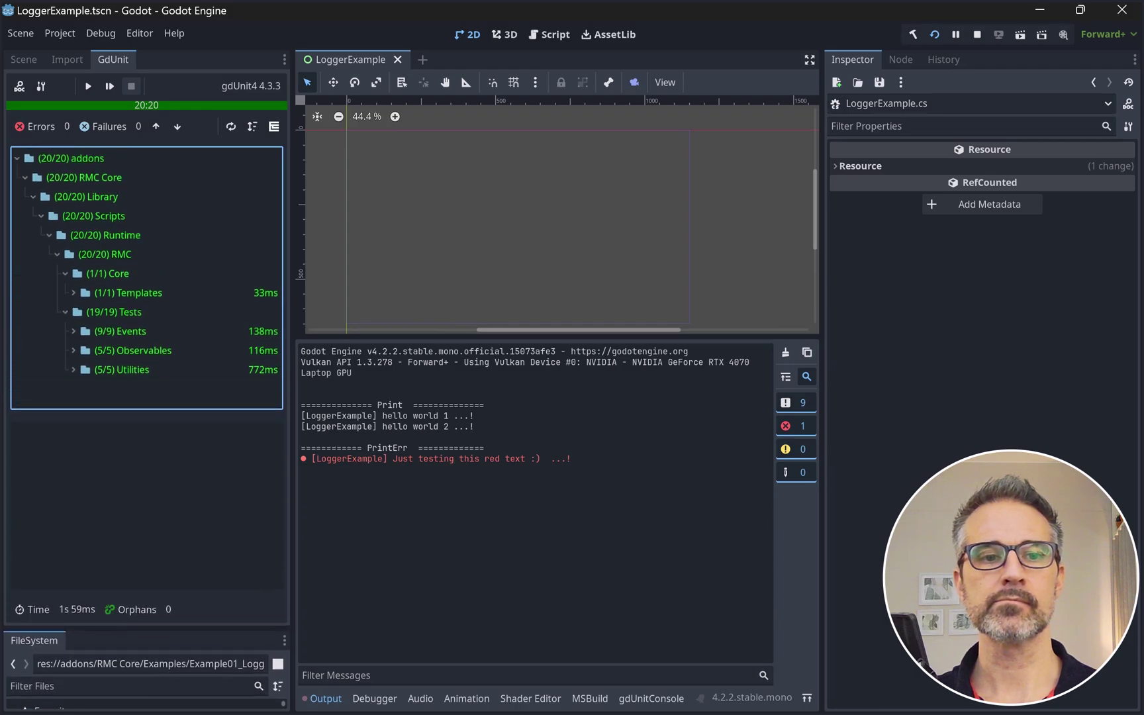
click(139, 293)
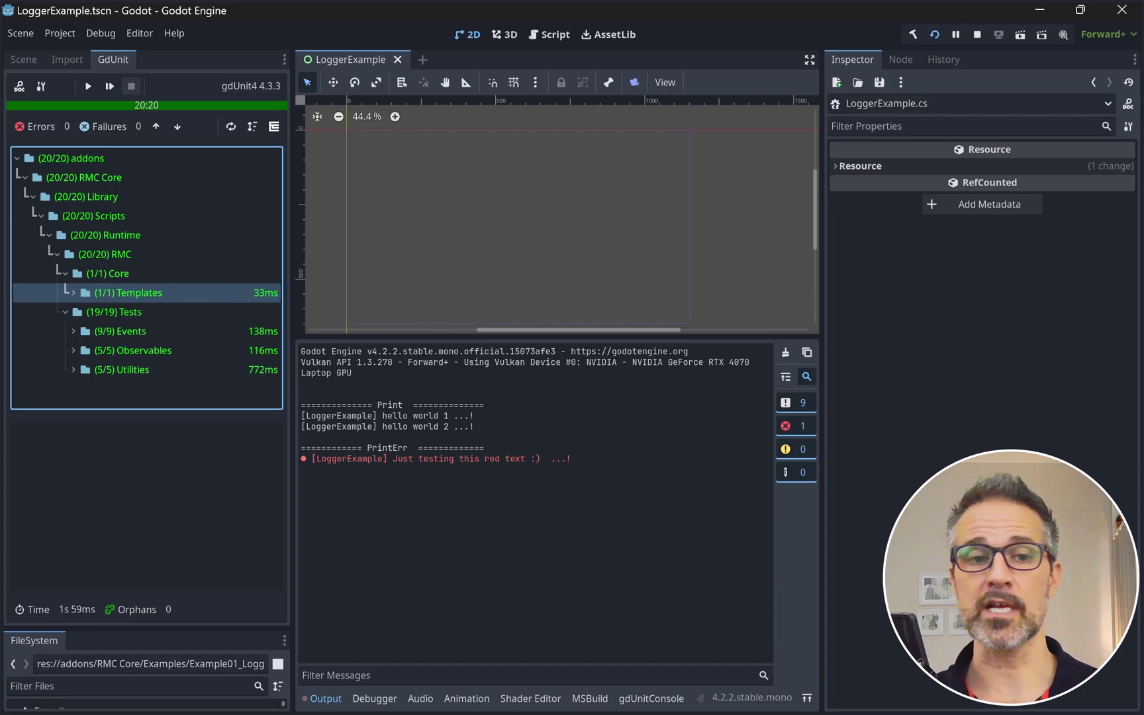
click(121, 331)
click(132, 350)
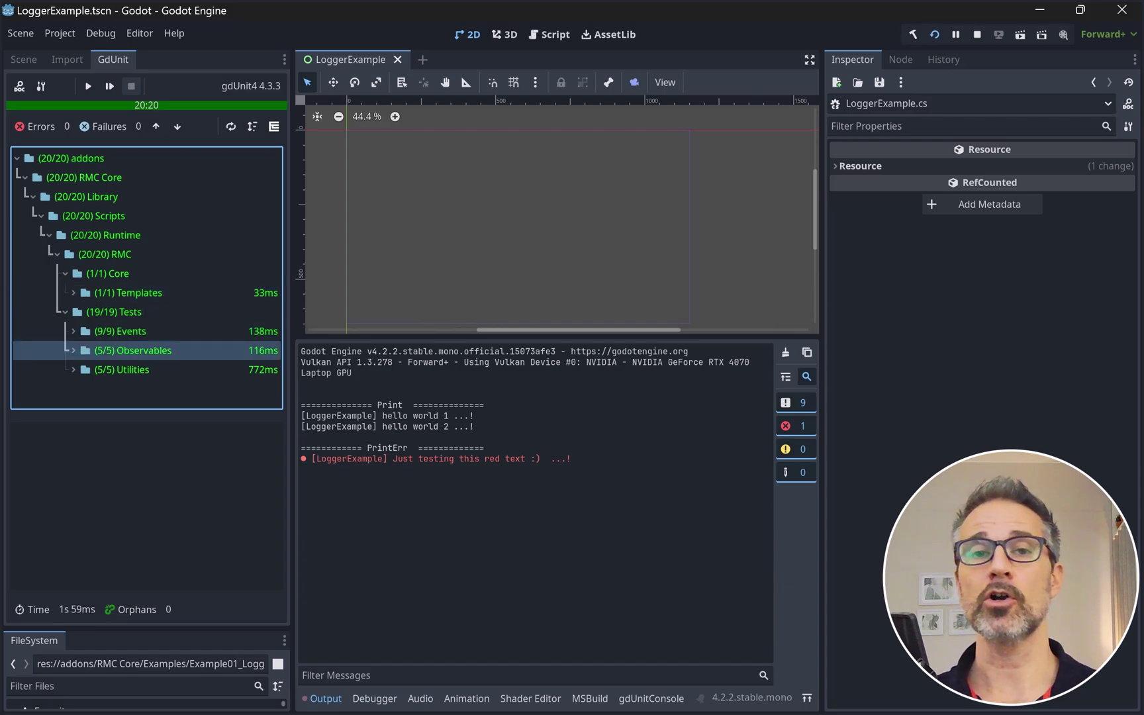
click(121, 369)
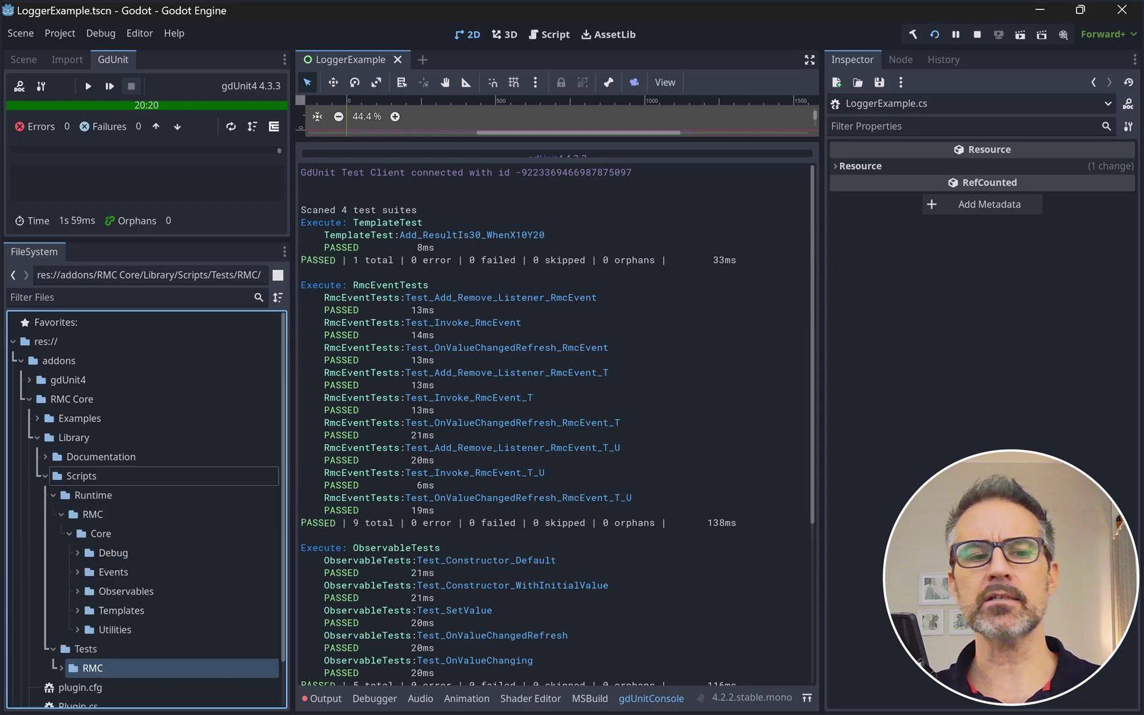
- Expand Tests > RMC > Core in FileSystem to show ObservableTest.cs and FileAccessUtilityTest.cs
click(92, 496)
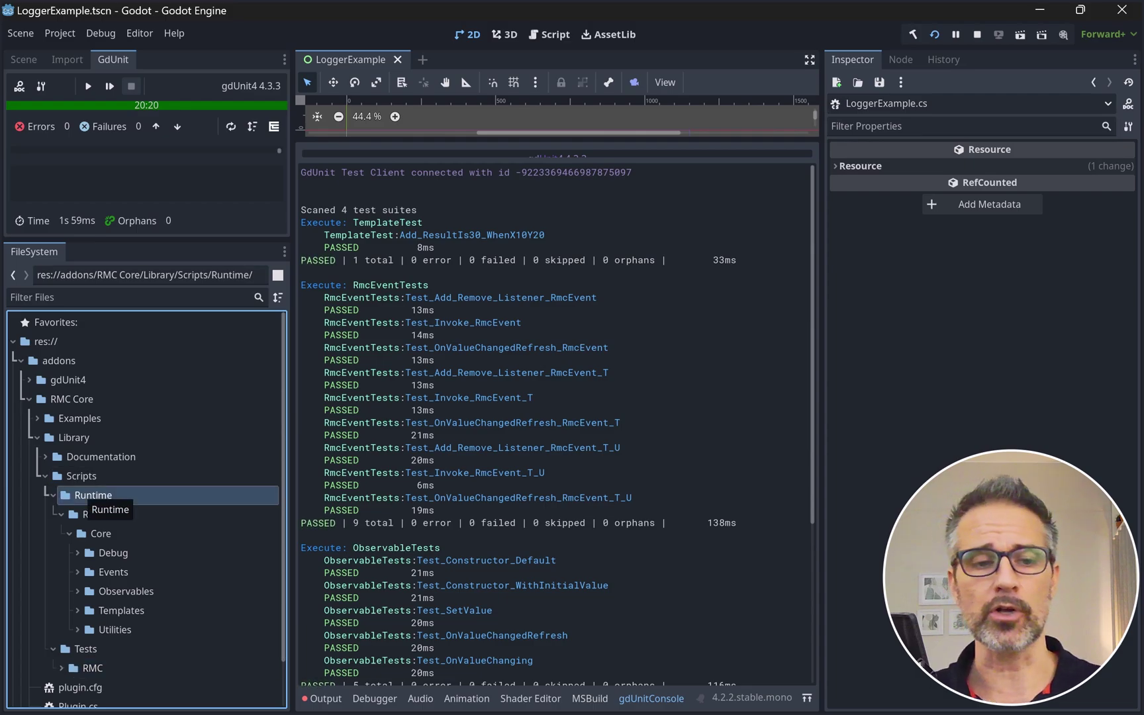
click(61, 514)
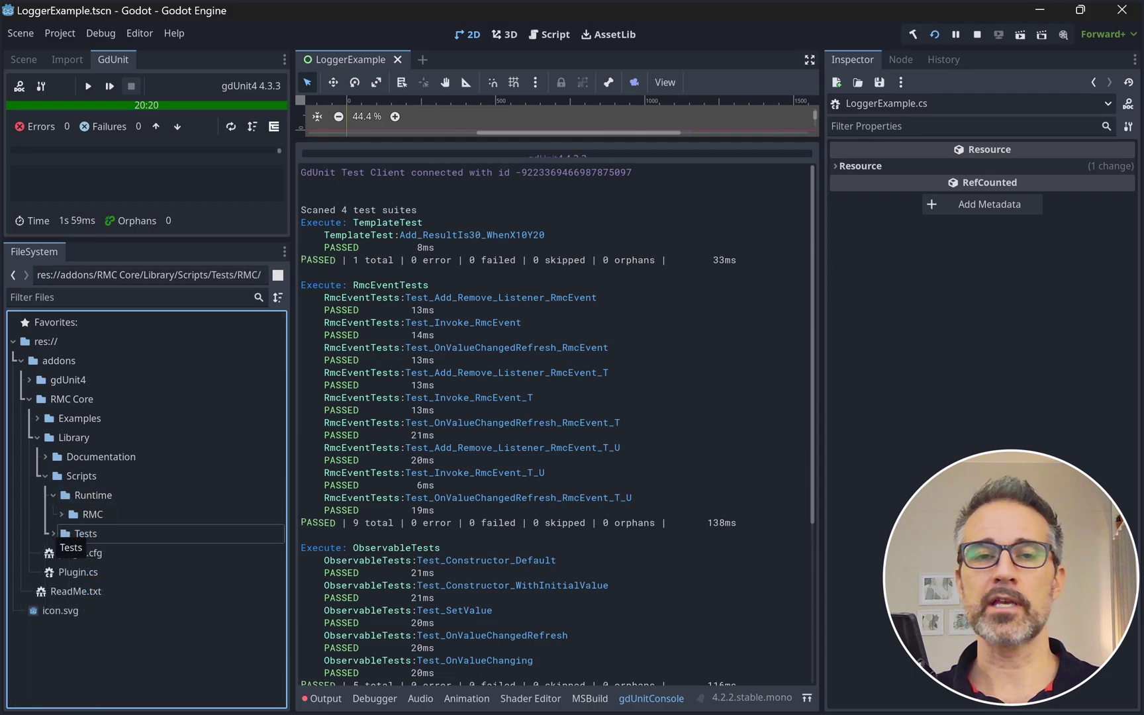
click(53, 532)
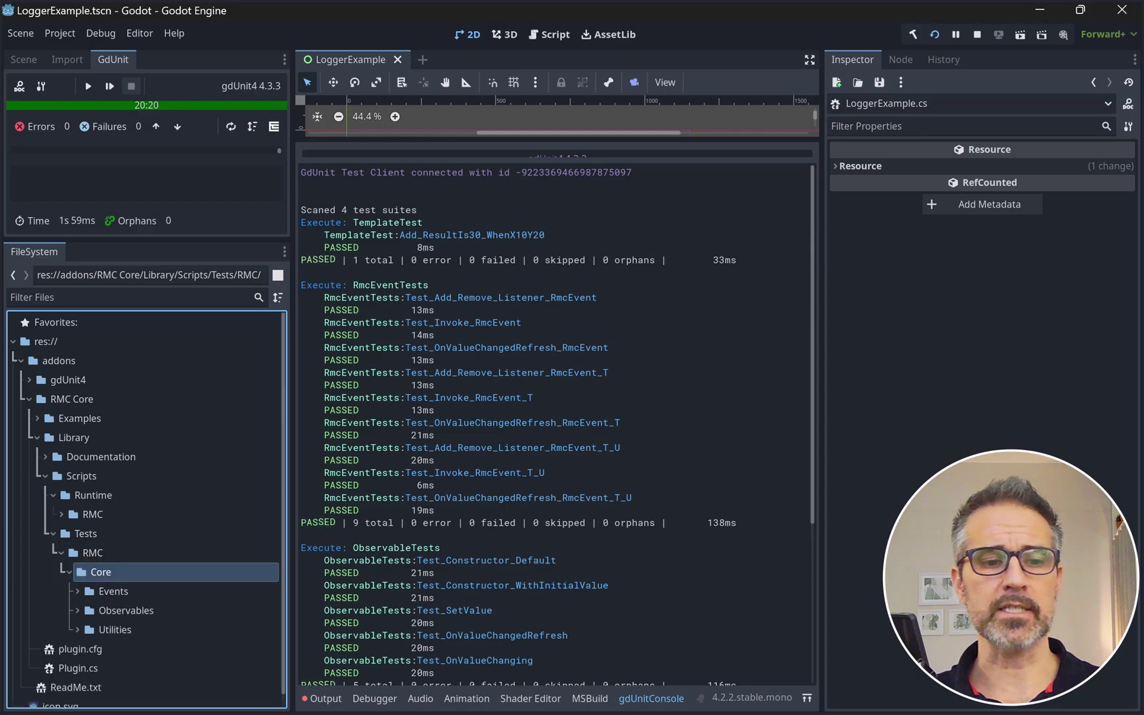
scroll(147, 510, down, 1)
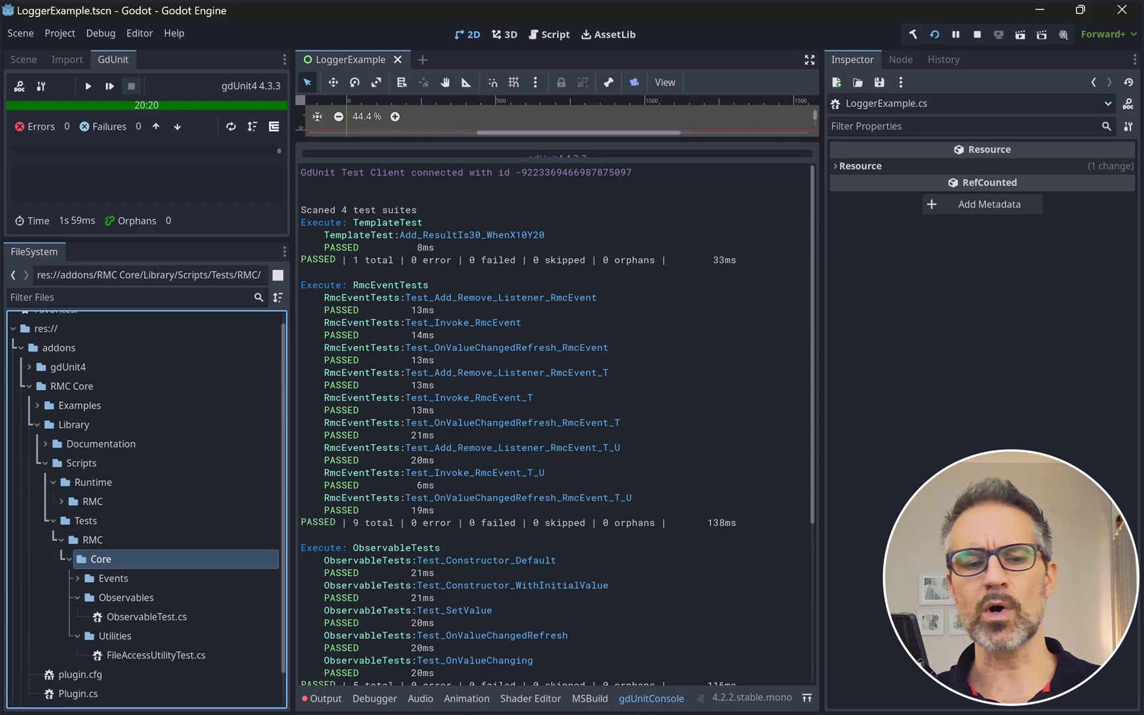
- Open FileAccessUtilityTest.cs in Rider and highlight its [TestSuite], [Before] and [TestCase] attributes
double_click(156, 655)
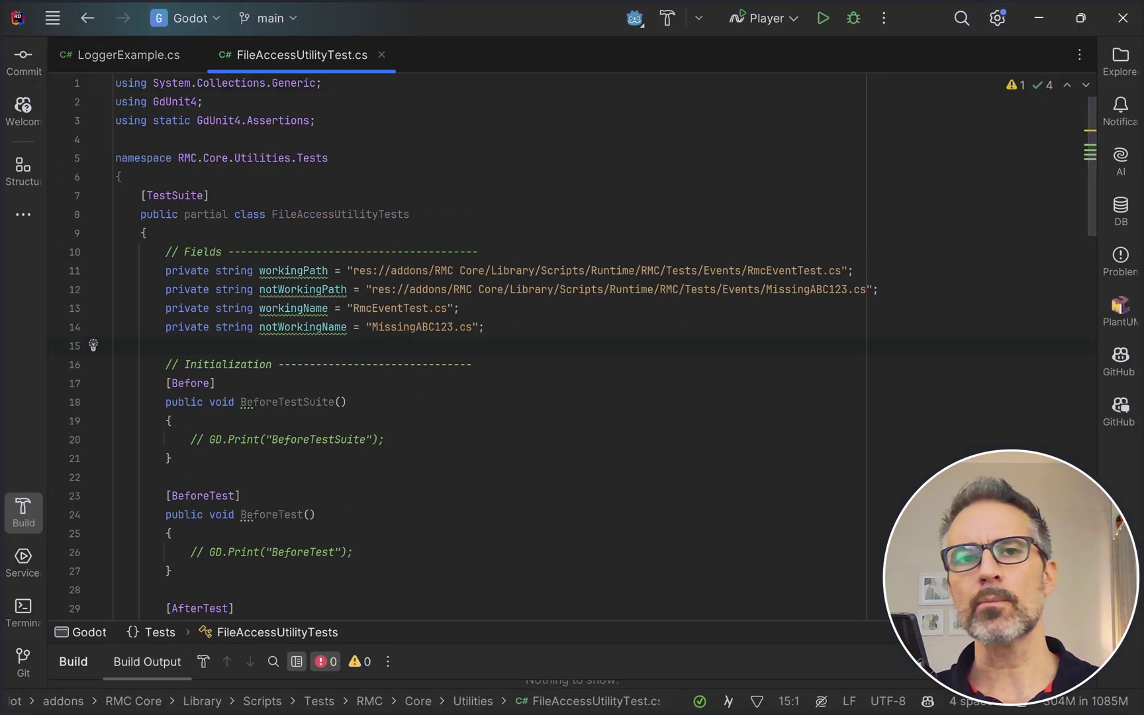
click(210, 195)
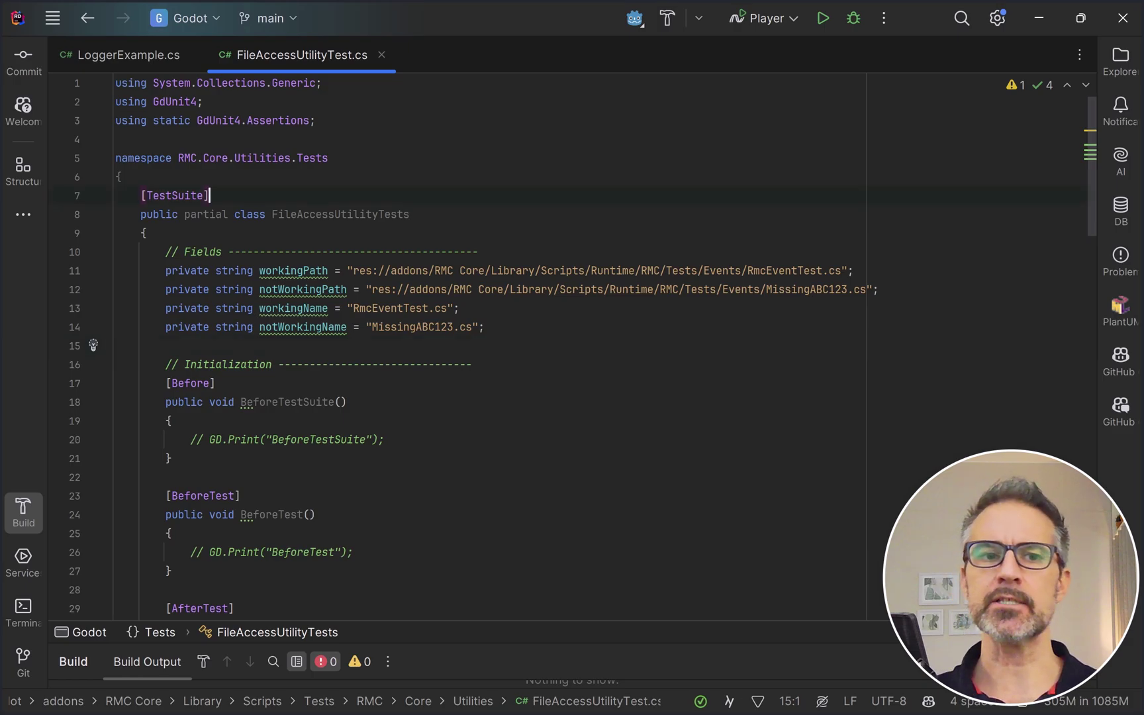
drag(210, 195, 127, 195)
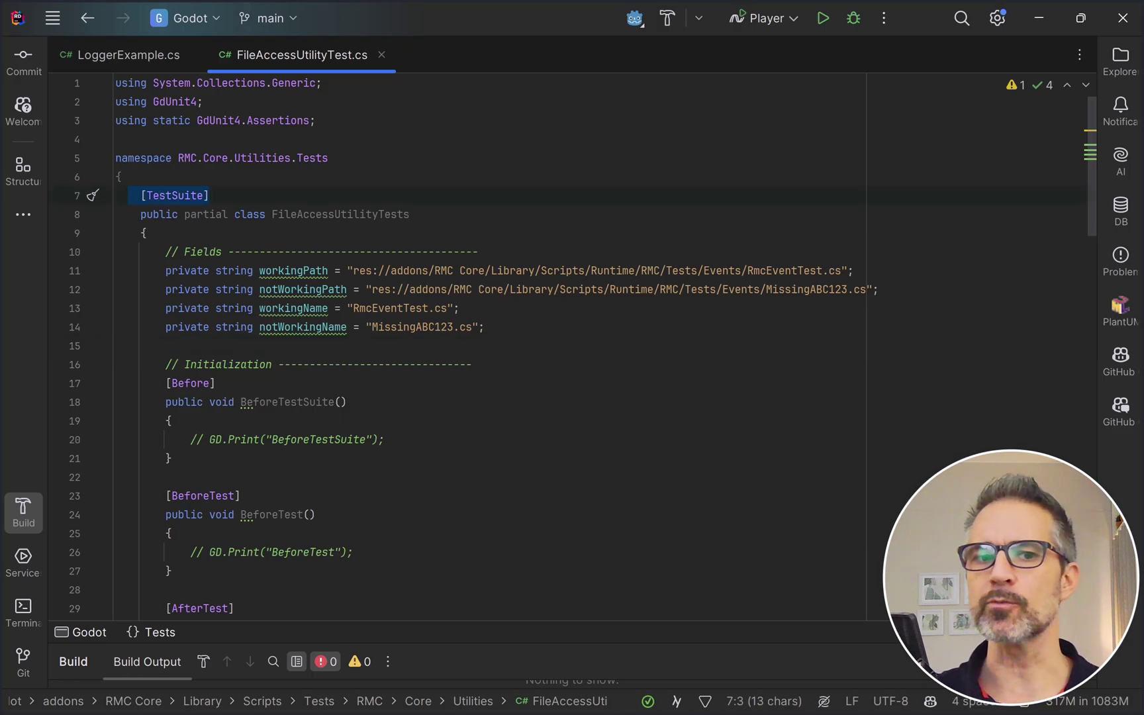
drag(215, 382, 147, 382)
scroll(147, 383, down, 10)
scroll(457, 347, down, 3)
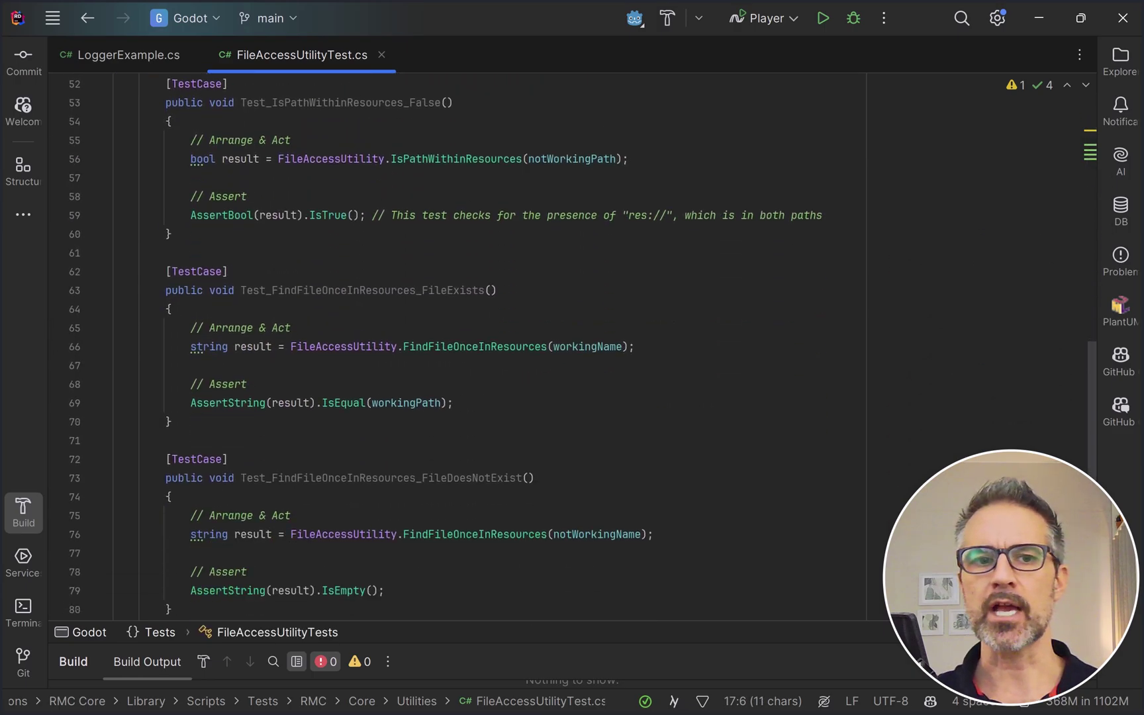
drag(227, 270, 165, 270)
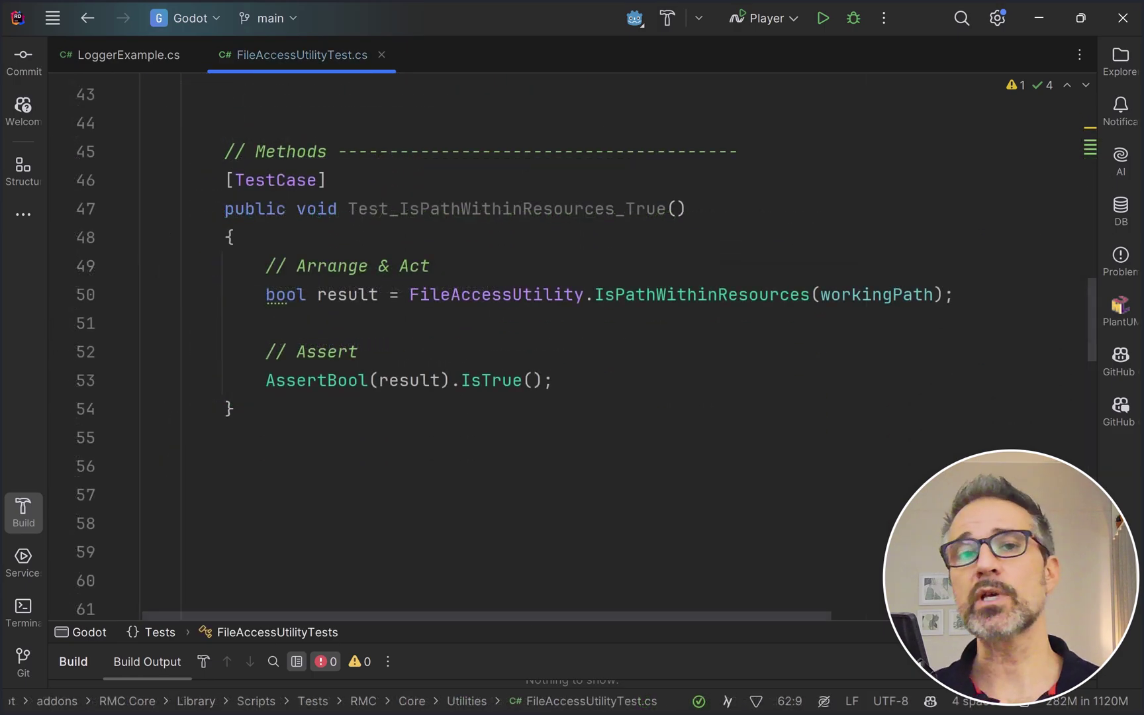